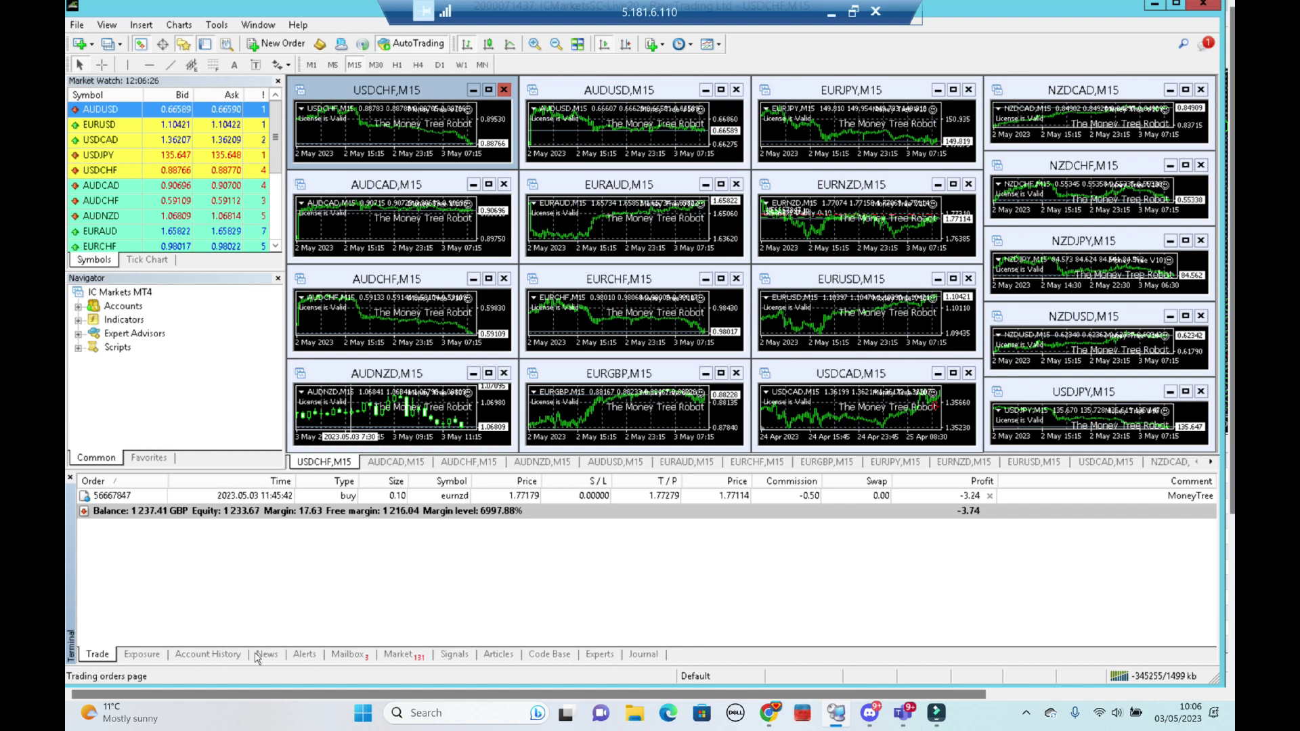
- Show the Account History of closed trades and inspect the USDCAD sells and AUDNZD buys
left_click(208, 655)
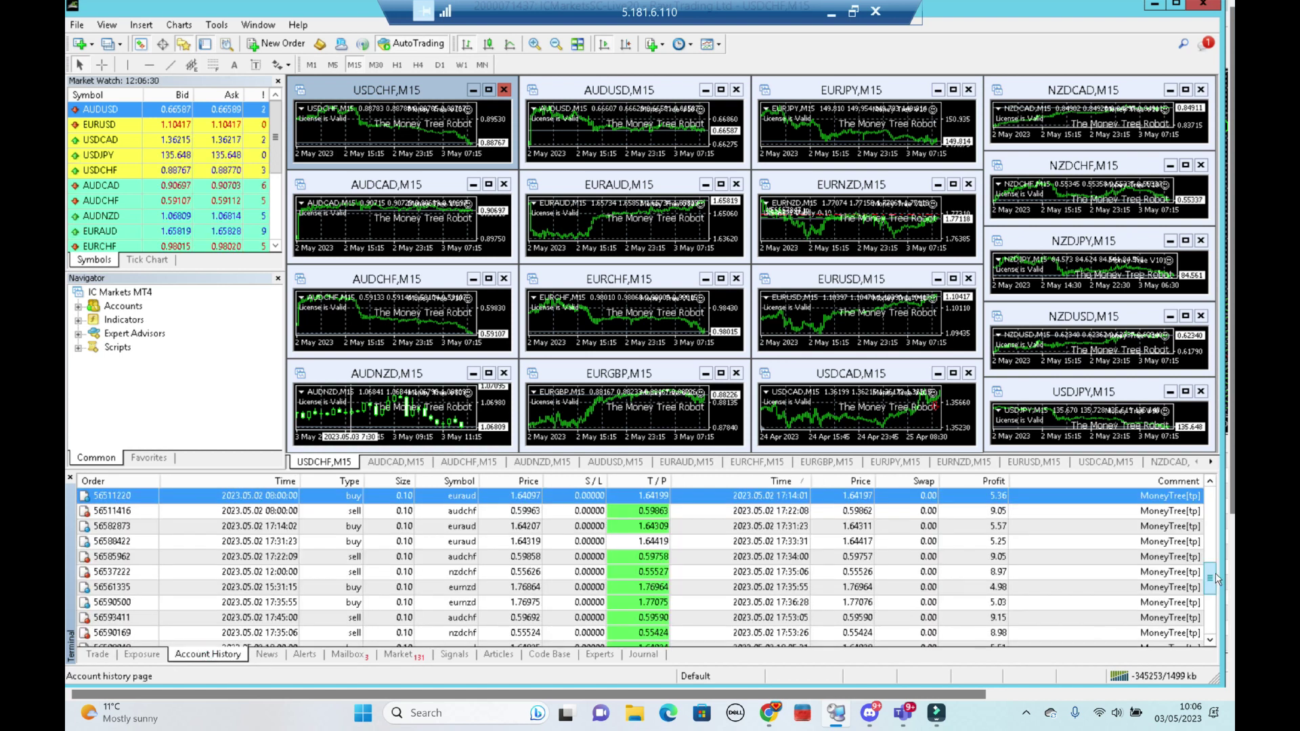
left_click_drag(1213, 578, 1214, 561)
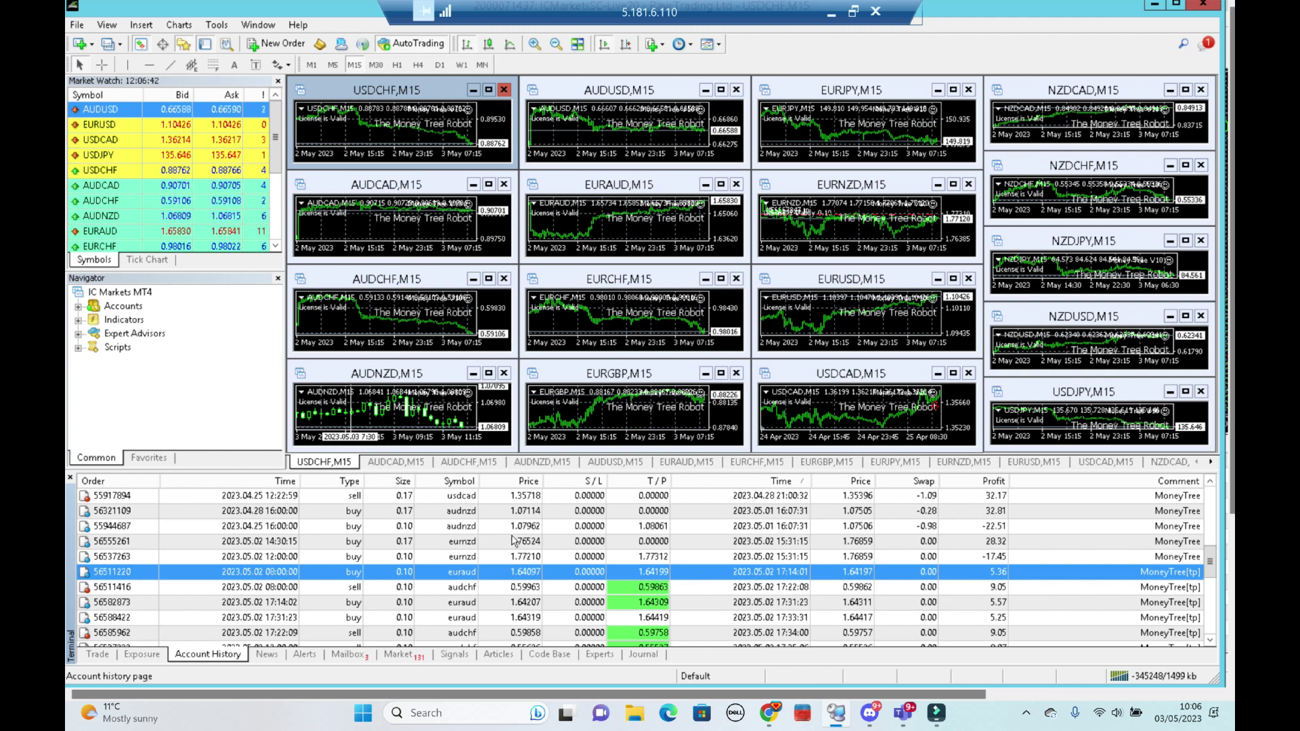
scroll(500, 546, "up", 1)
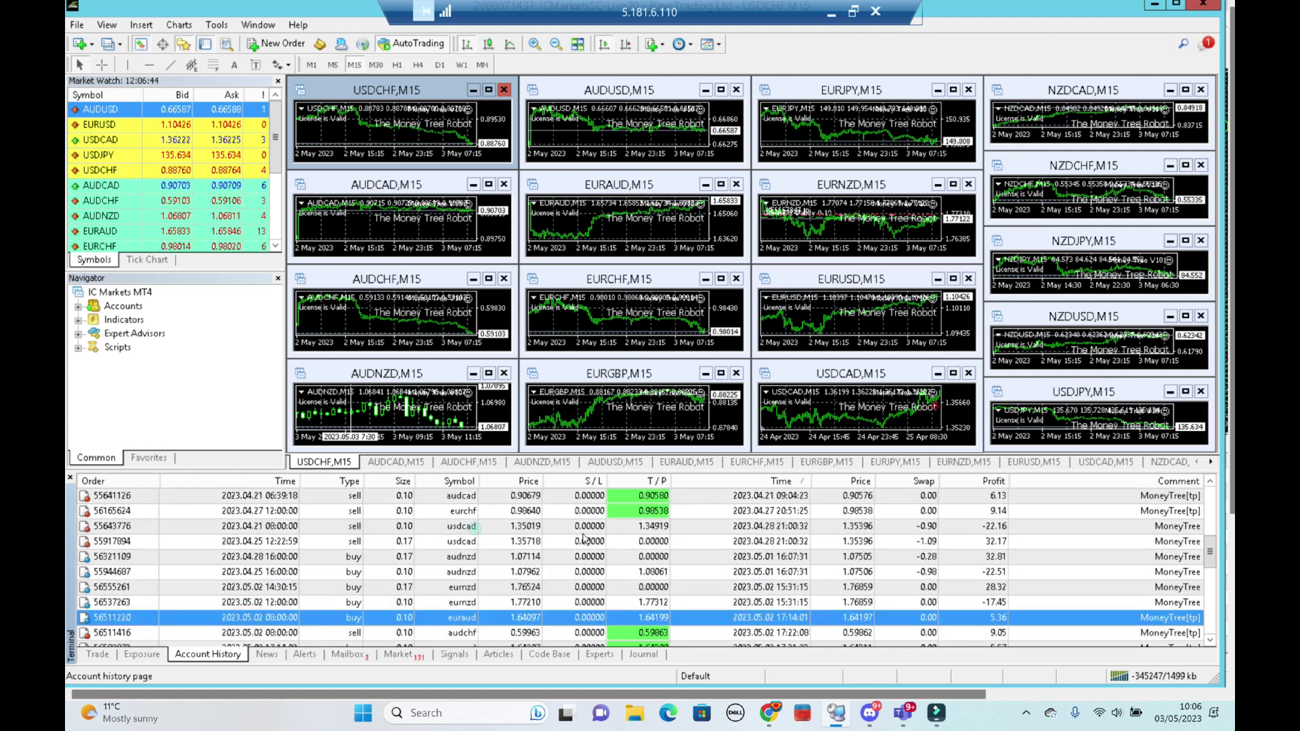
left_click(477, 526)
left_click(544, 541)
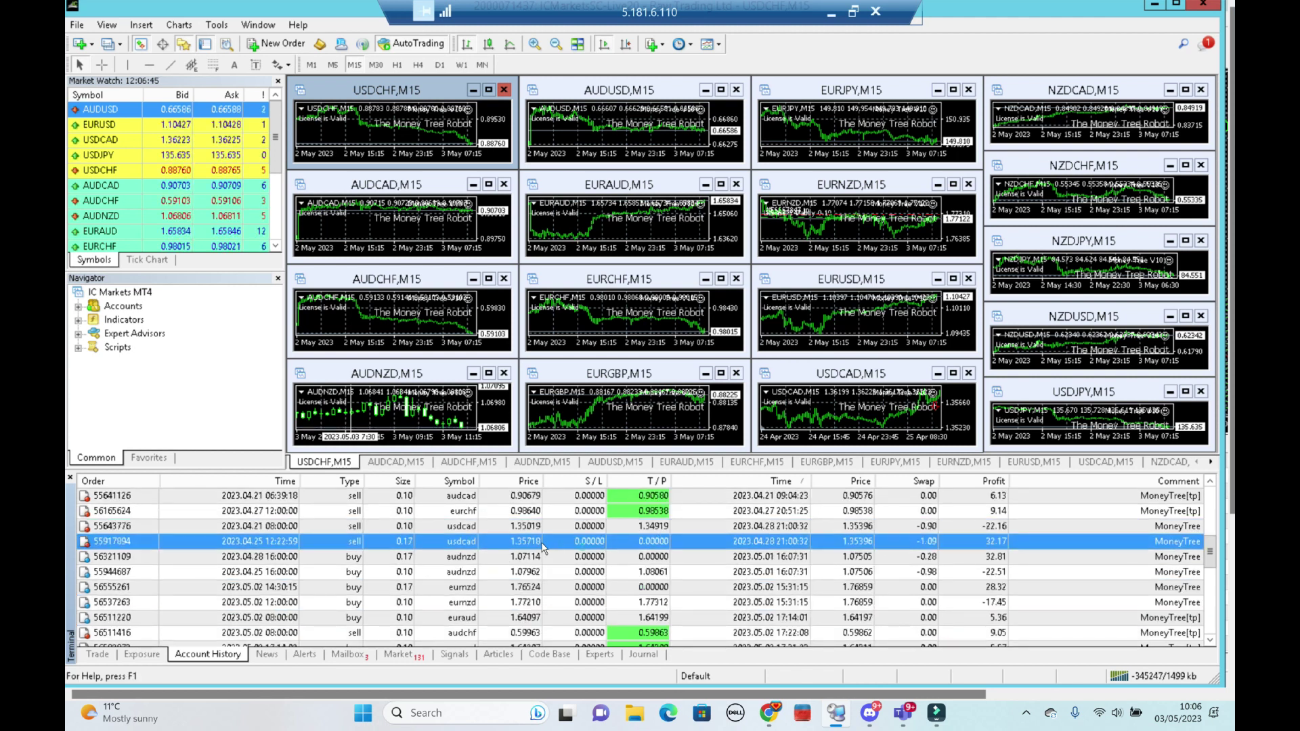
left_click(419, 574)
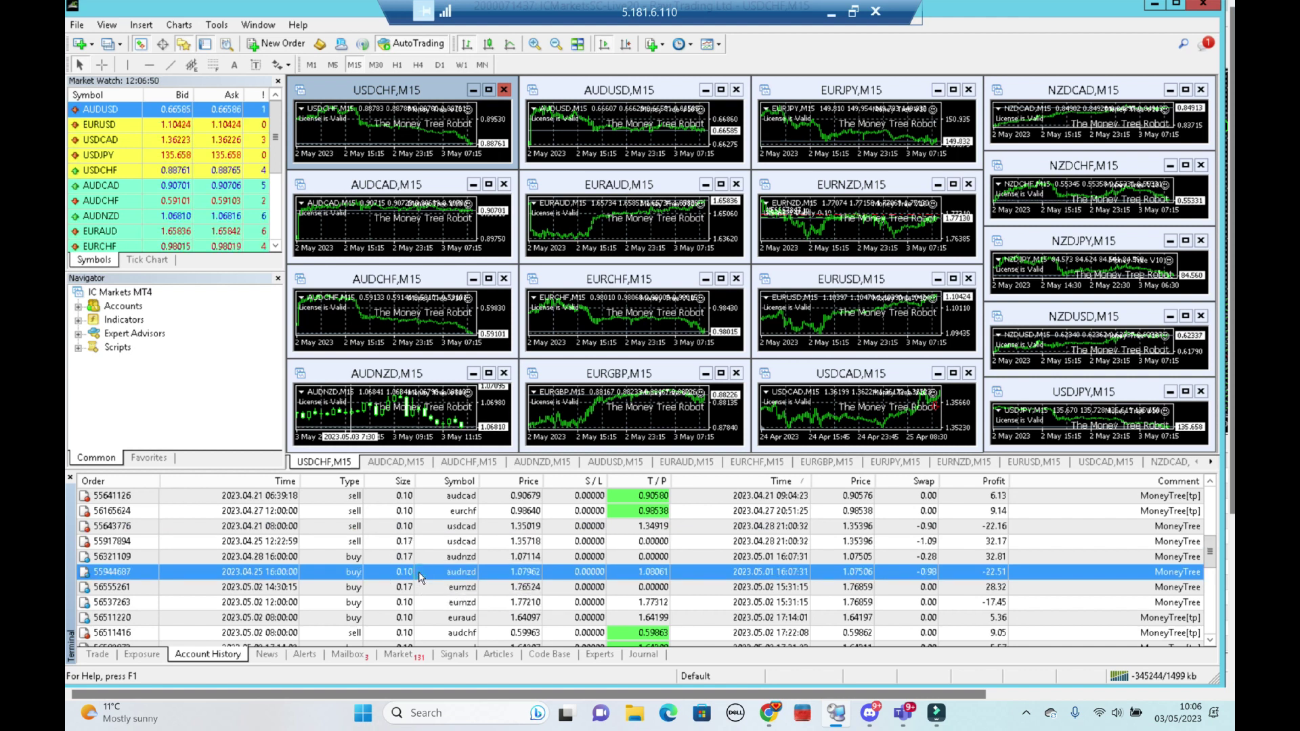
key("Up")
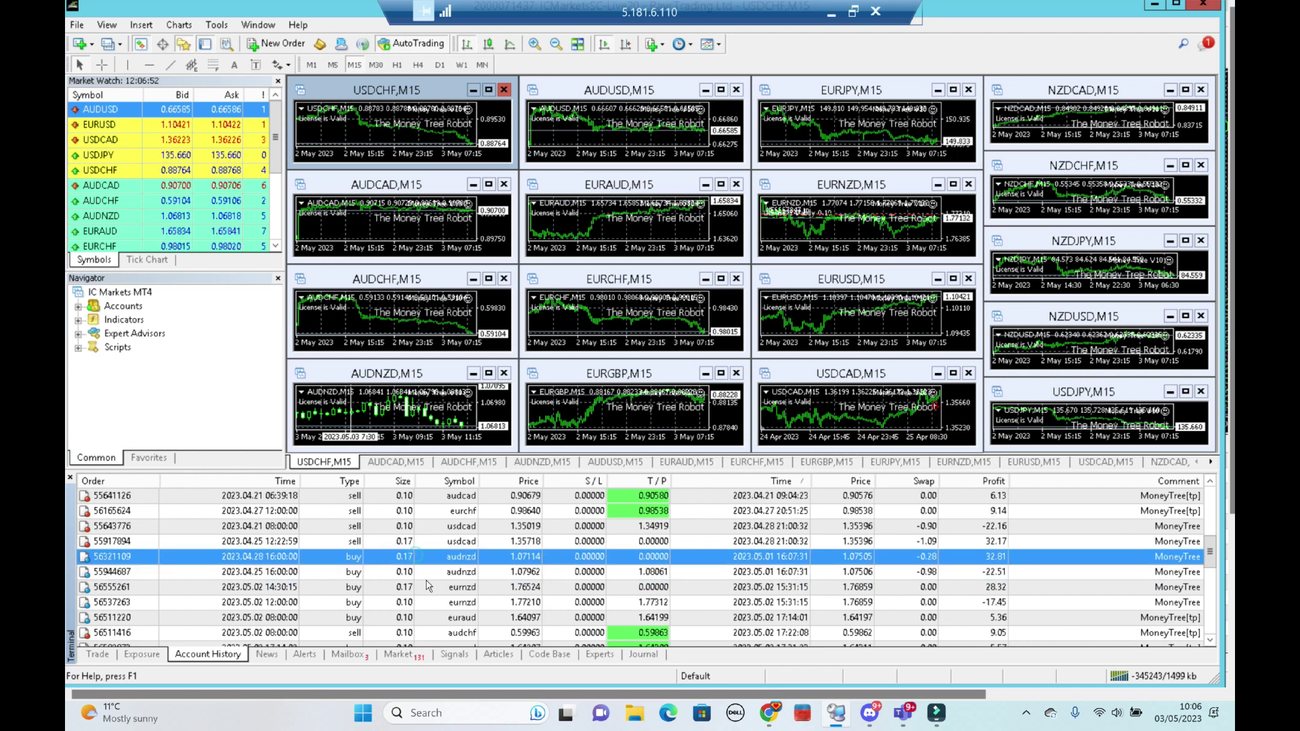
- Inspect the EURNZD buys, the 28.32 winner and the losing one, settling on the winner
left_click(406, 591)
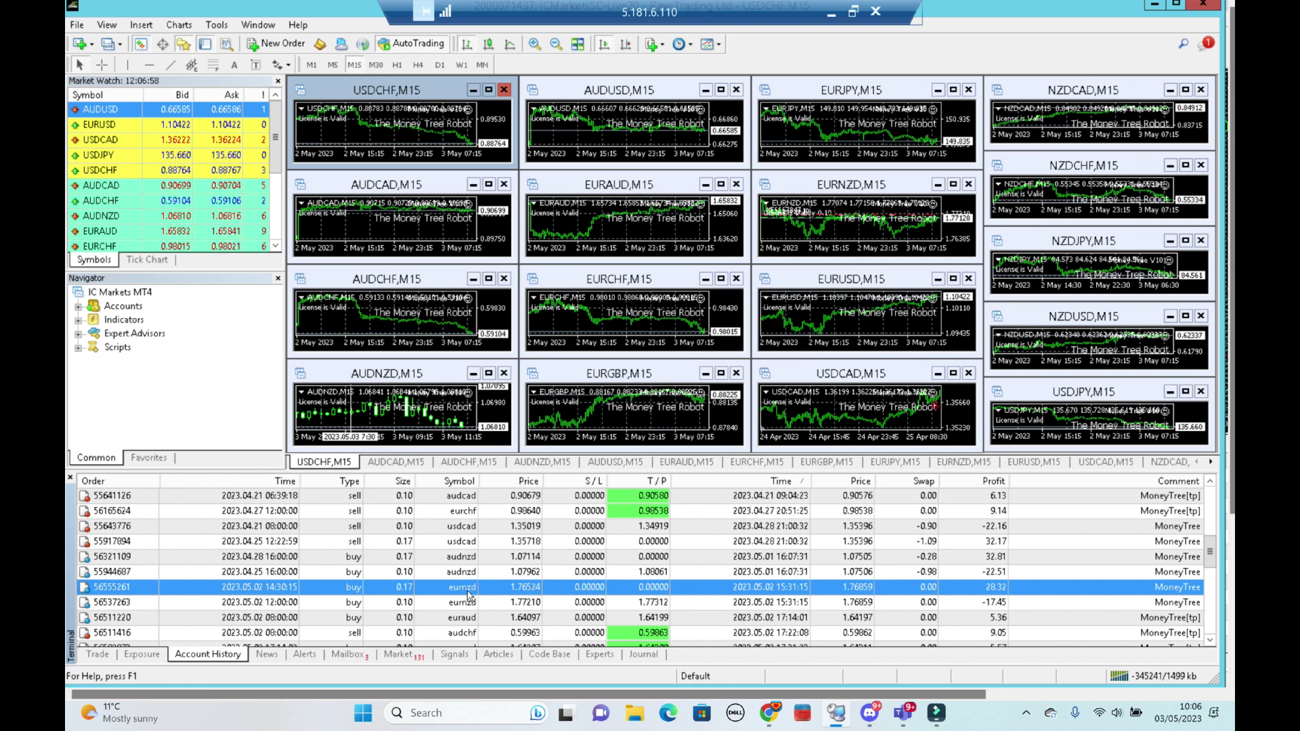
left_click(424, 607)
left_click(418, 588)
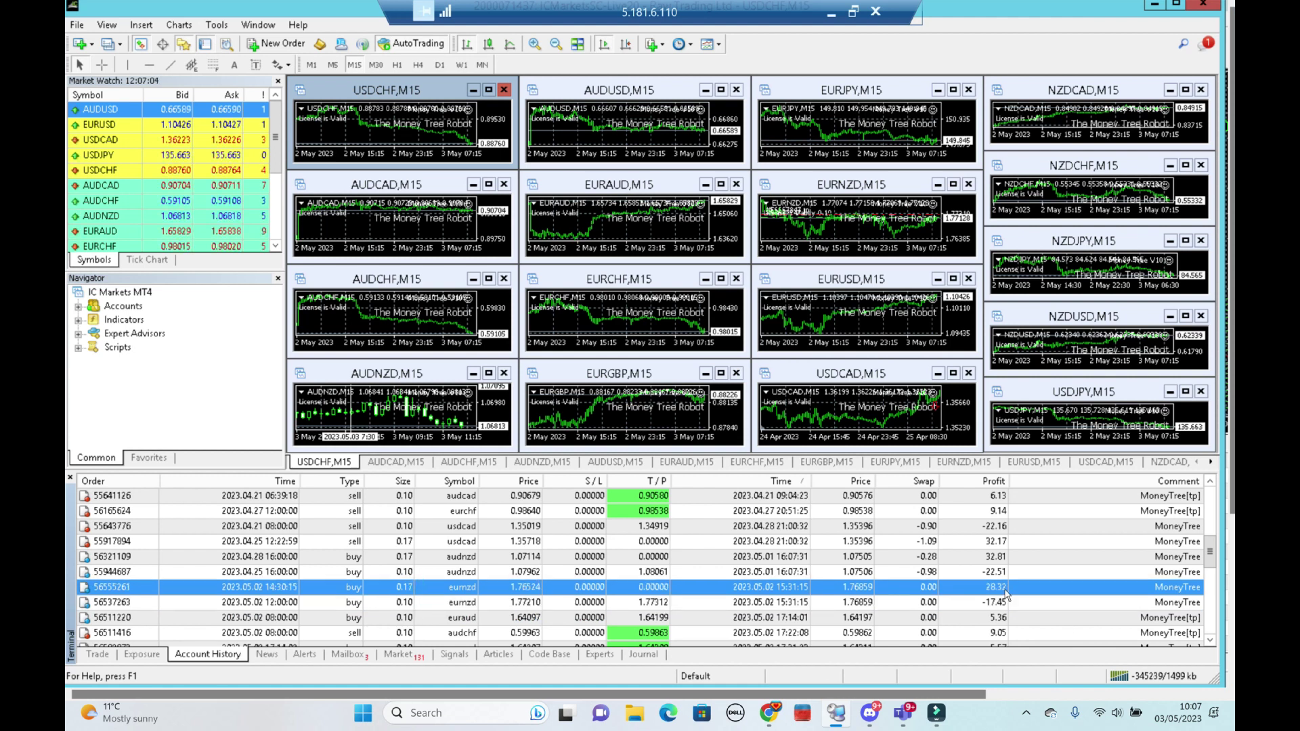
scroll(1215, 644, "down", 1)
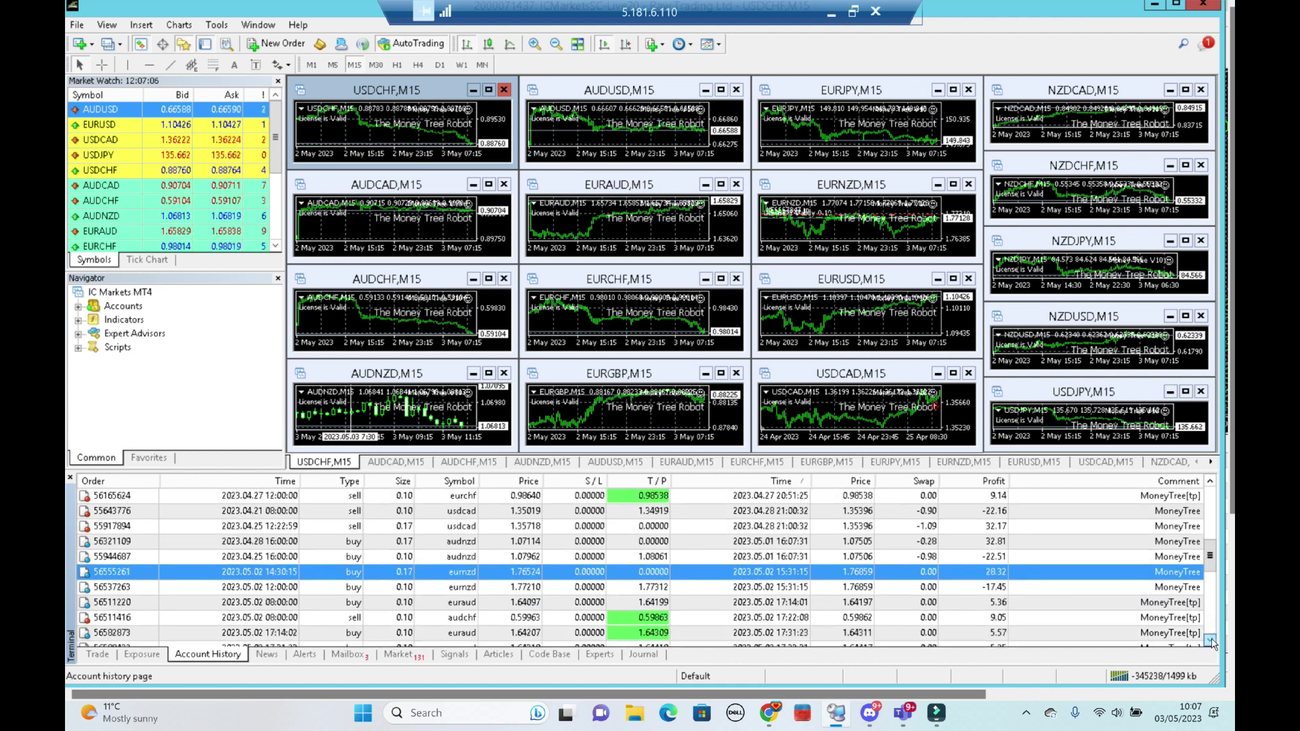
scroll(1215, 645, "down", 1)
scroll(1000, 557, "down", 1)
scroll(1000, 556, "down", 2)
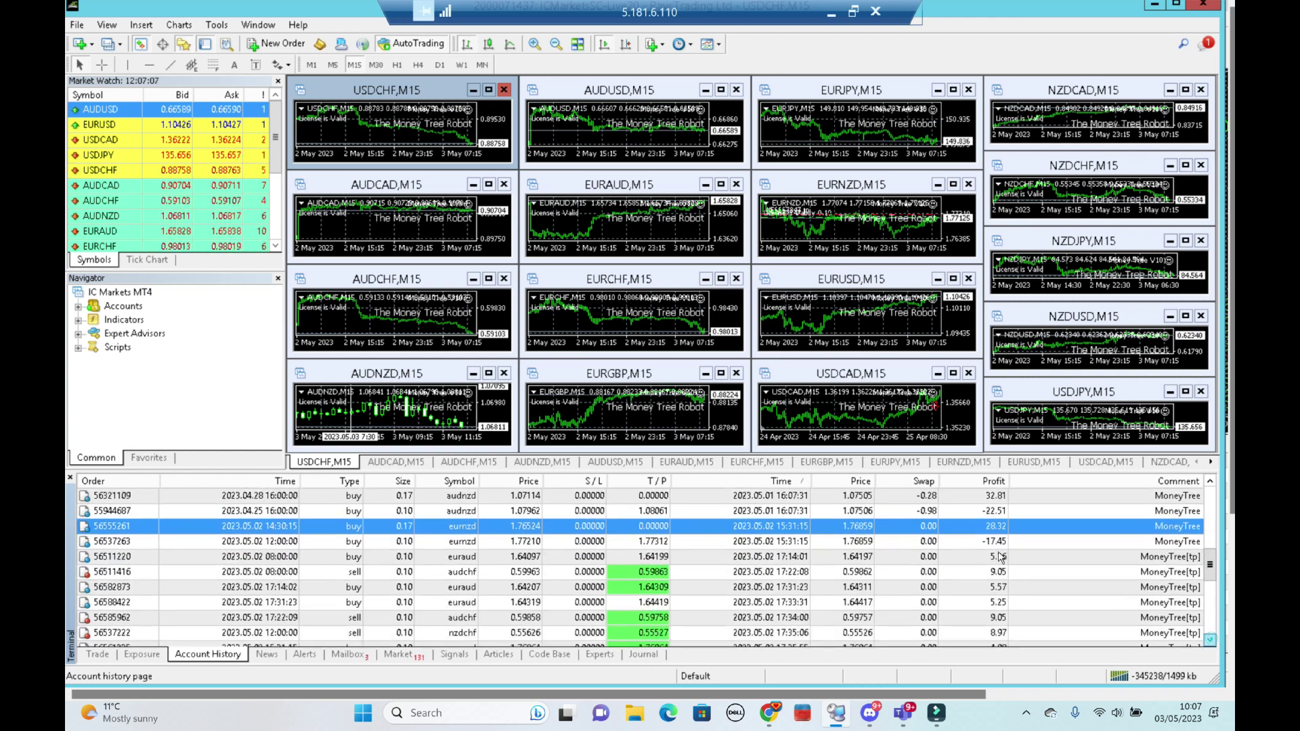
left_click(473, 562)
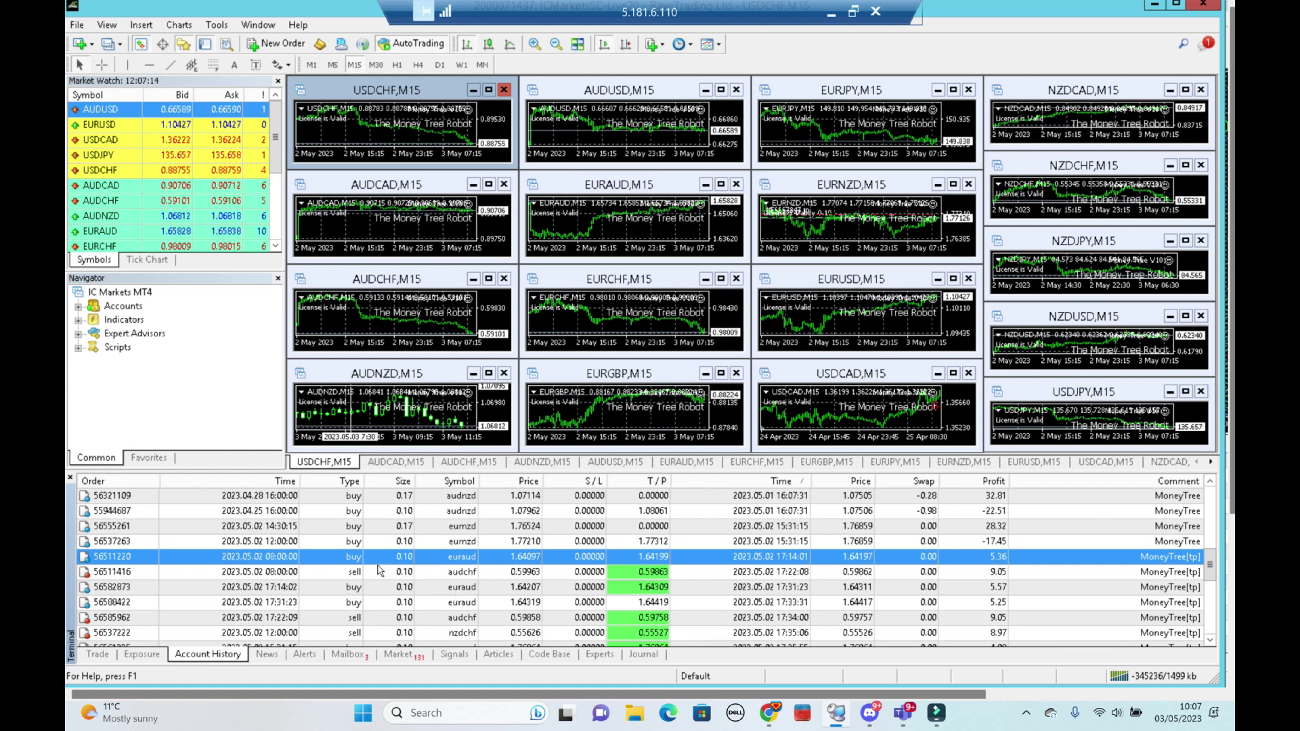
left_click(457, 573)
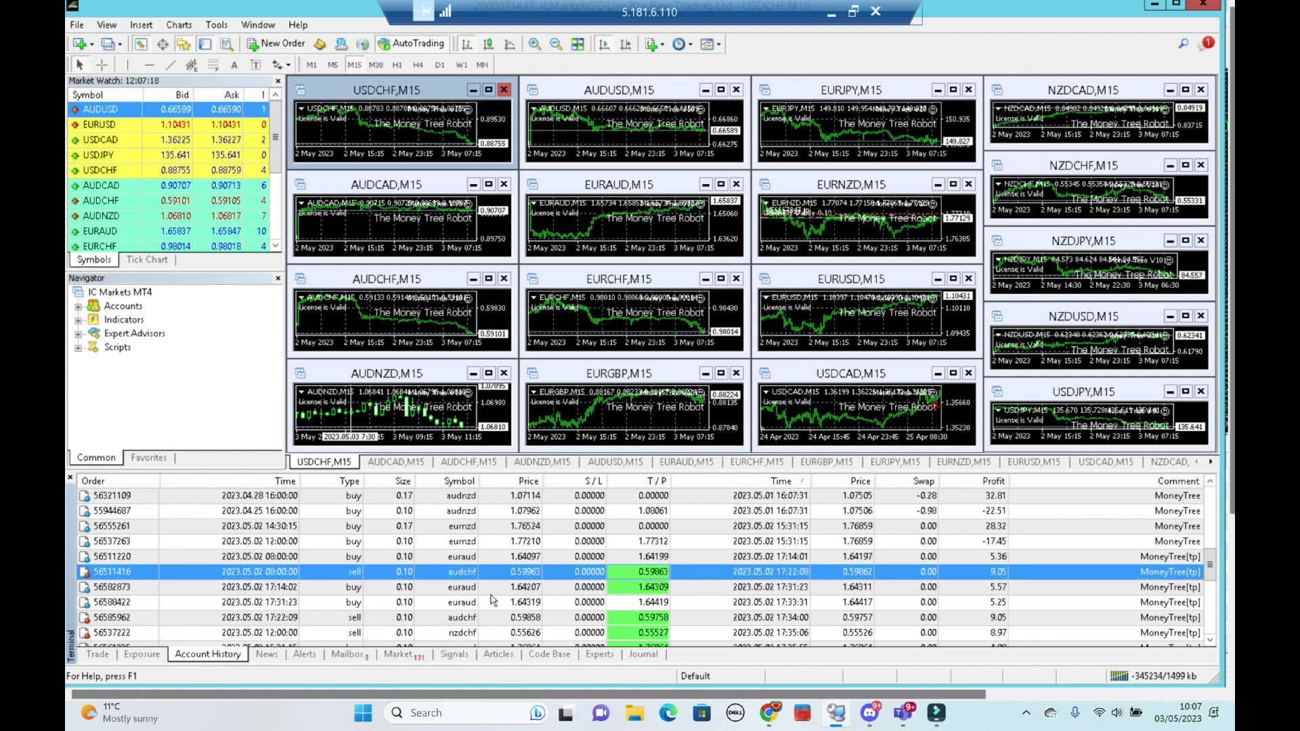
left_click(481, 589)
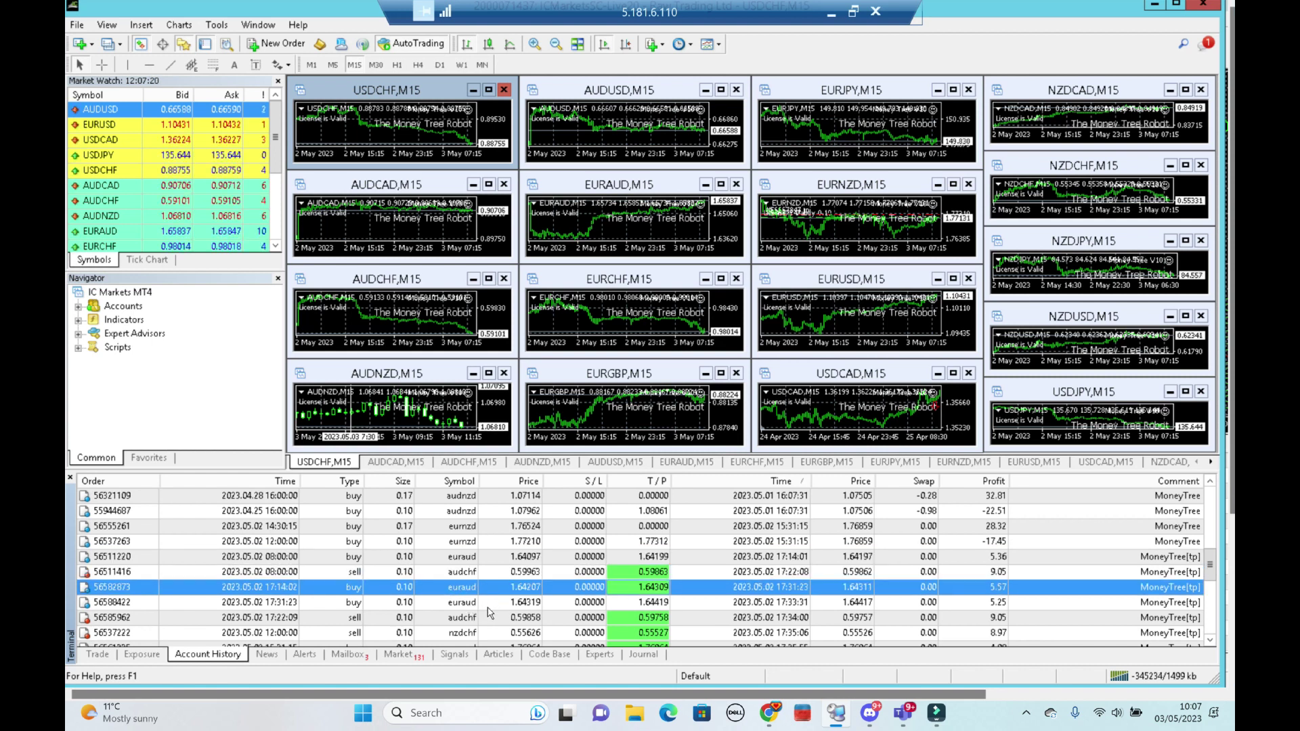
left_click(488, 607)
left_click(488, 620)
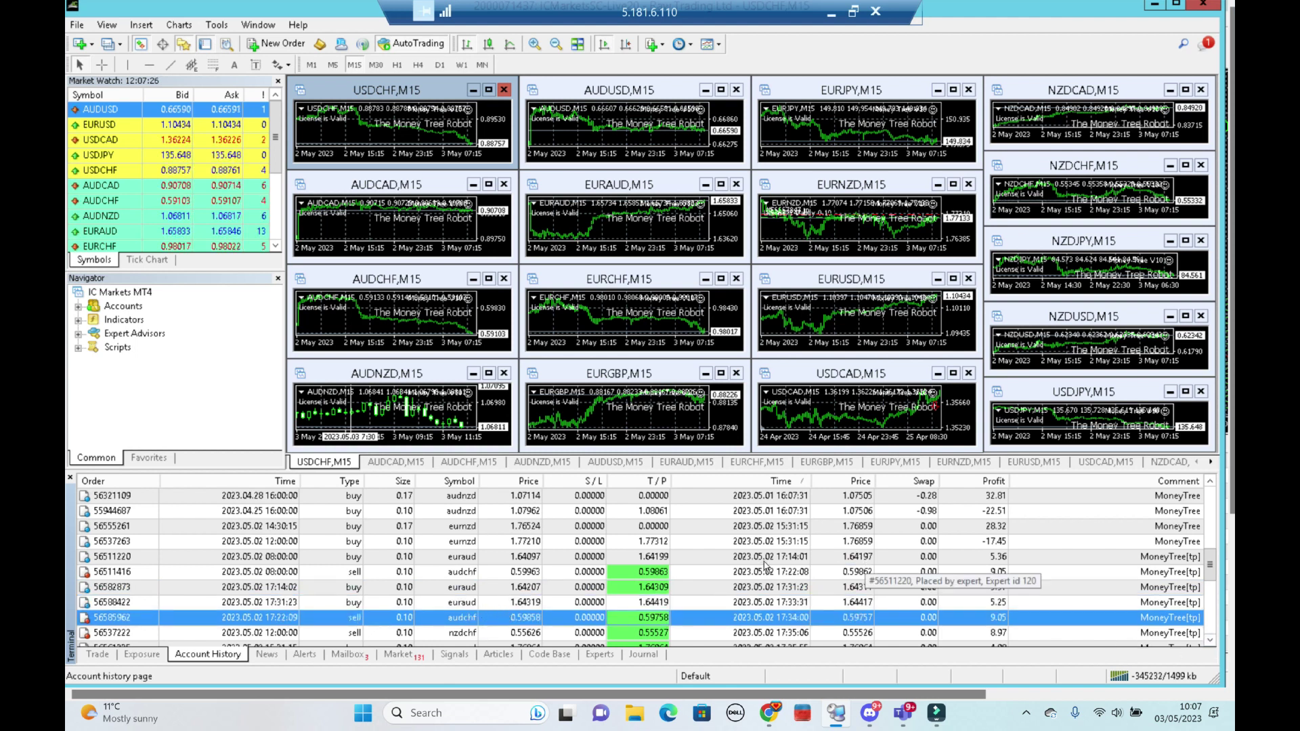
left_click(284, 526)
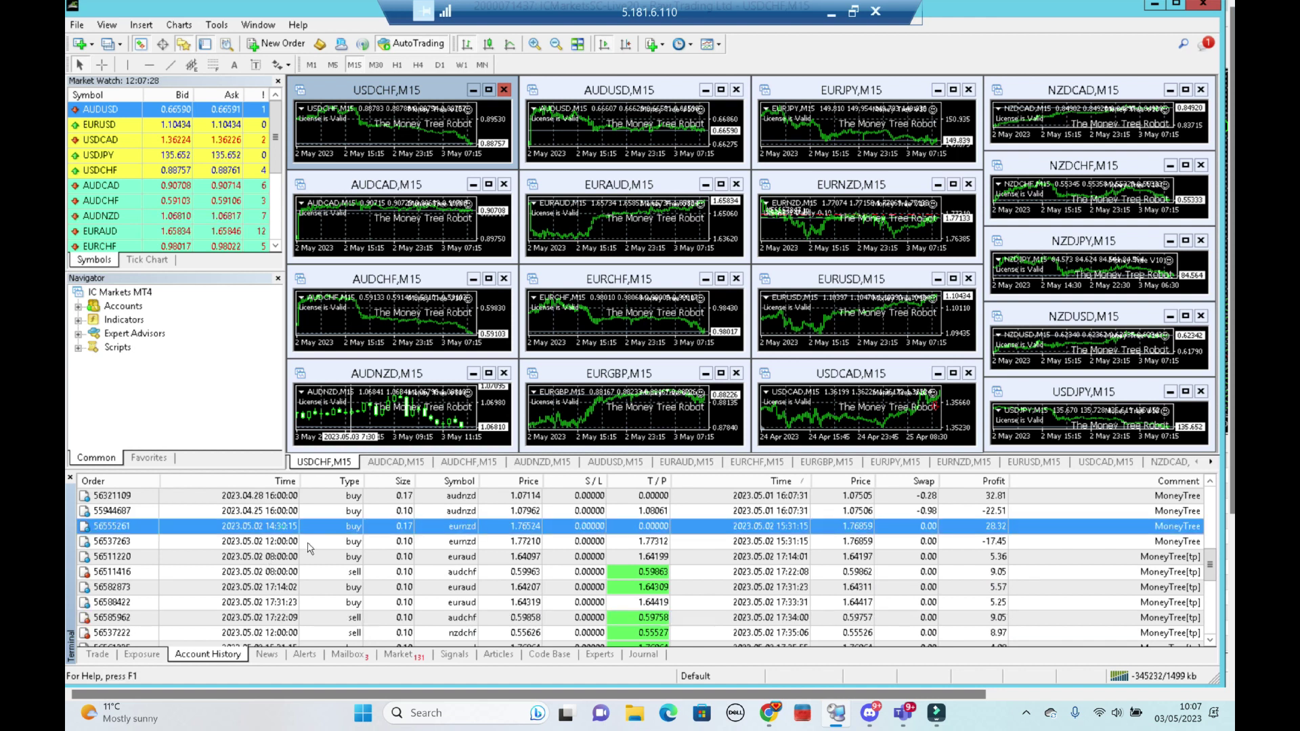
key("Down")
key("Down")
key("Down")
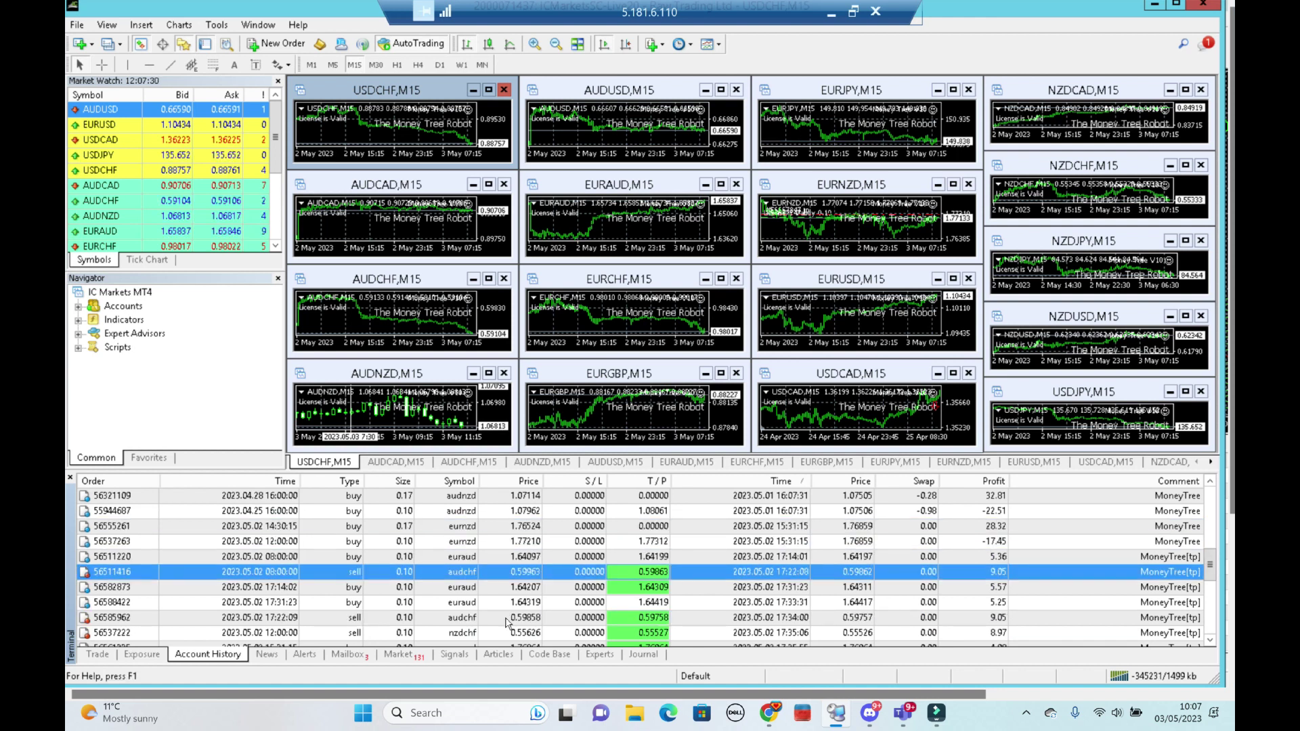
key("Down")
key("Down")
key("Down")
key("Down")
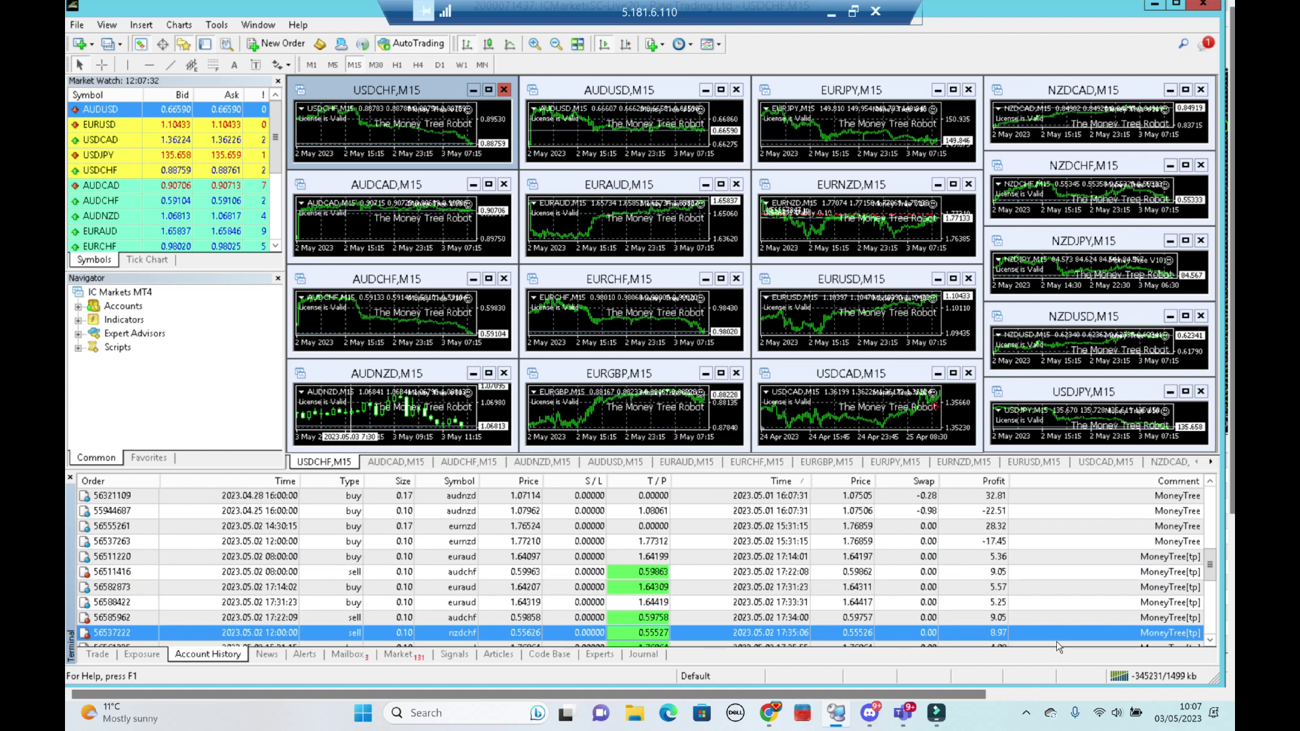
- Step down through later closed trades from the NZDCHF sell onward
left_click(1211, 639)
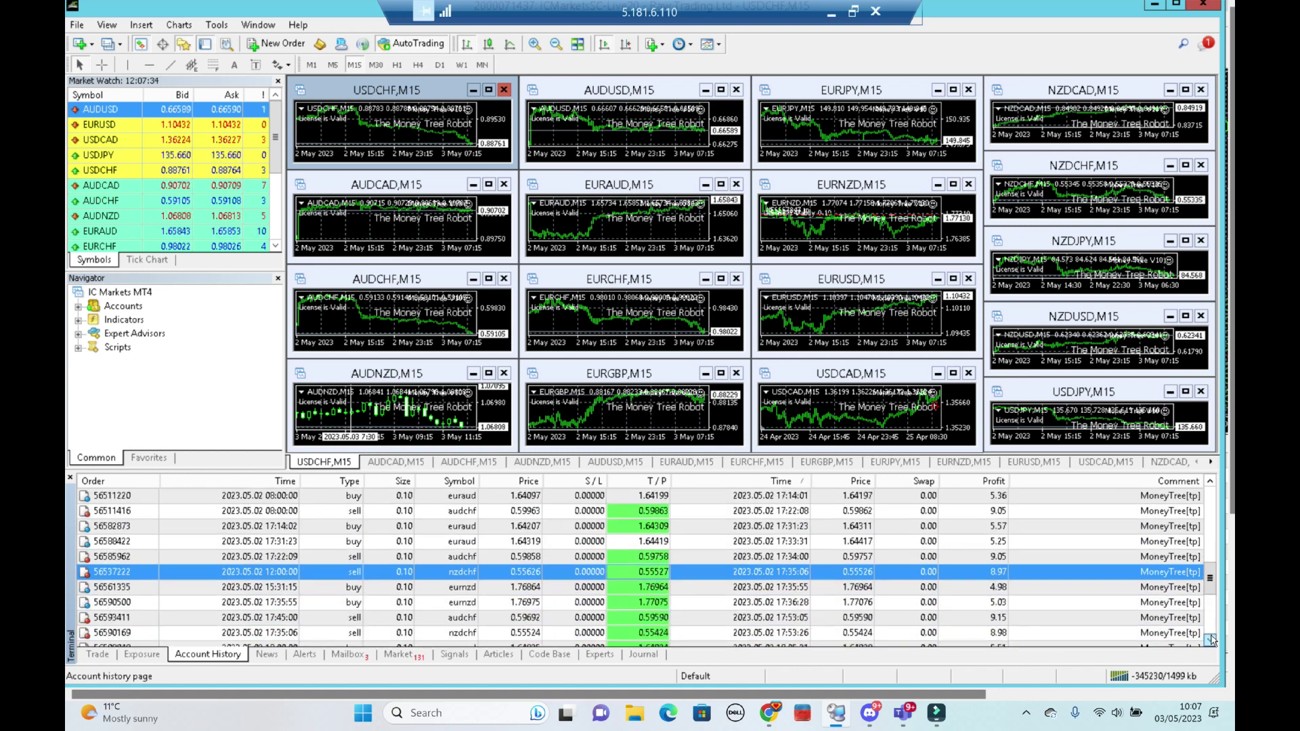
left_click(1212, 639)
key("Down")
key("Down")
key("Down")
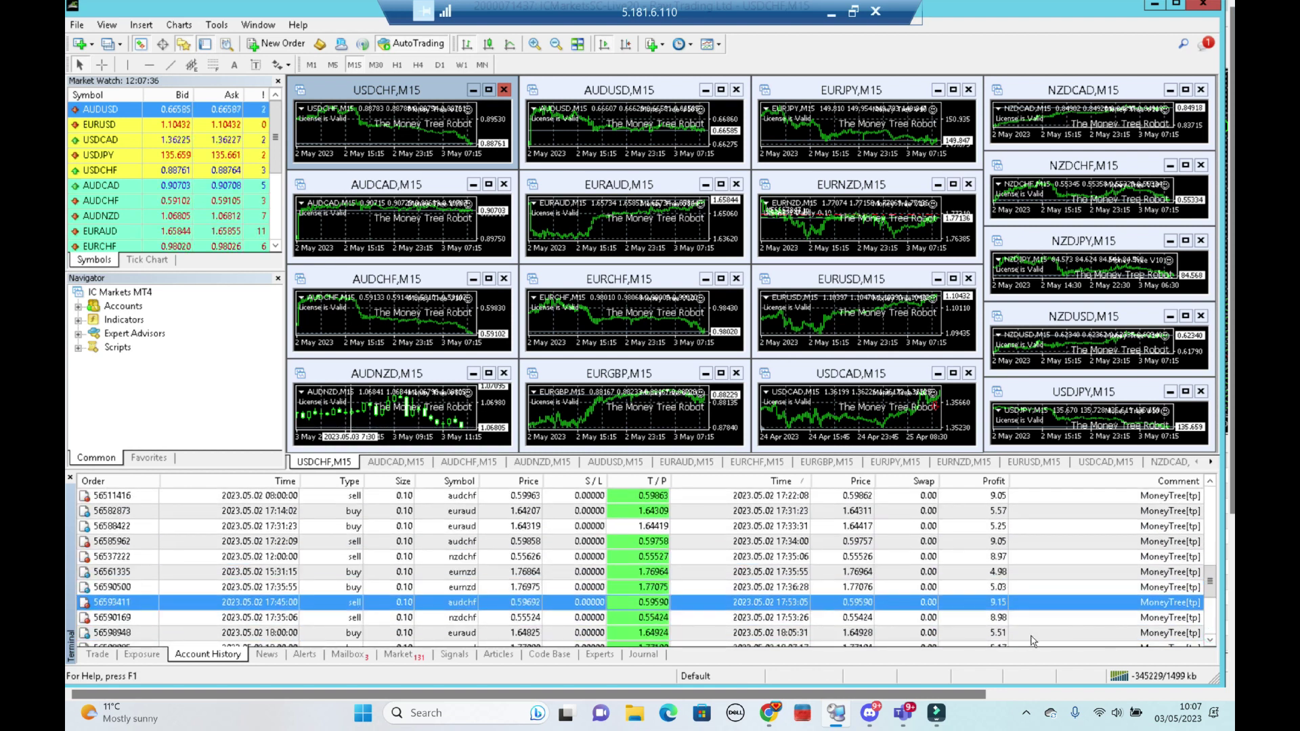
key("Down")
key("Down")
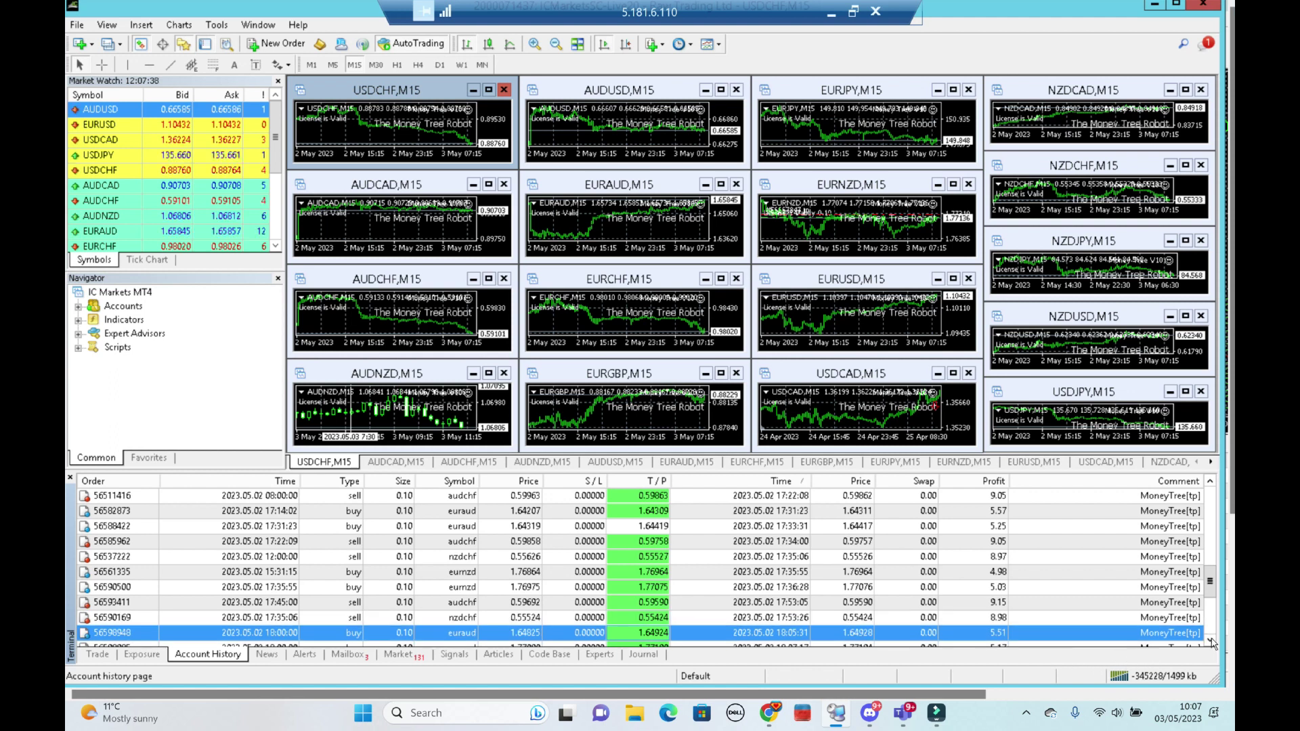
left_click(1212, 639)
left_click(1212, 638)
left_click(1211, 639)
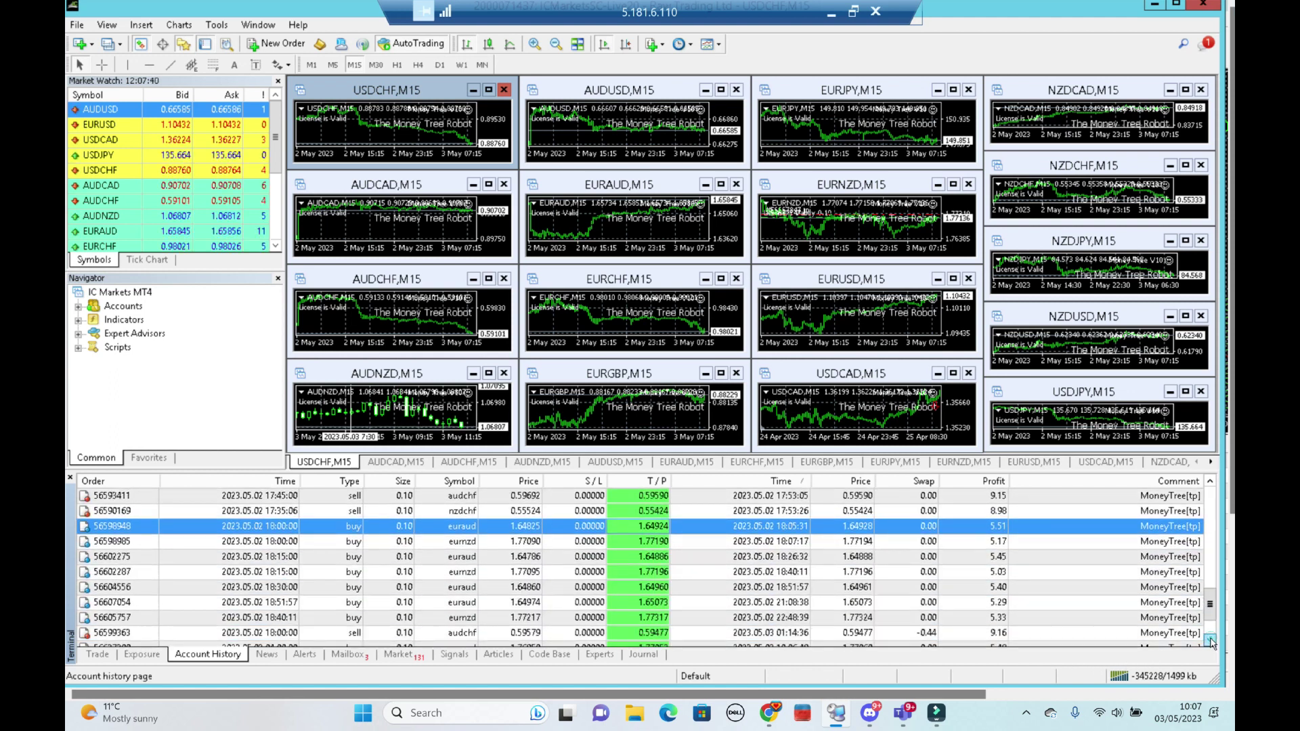
key("Down")
key("Down")
key("Down")
key("Down")
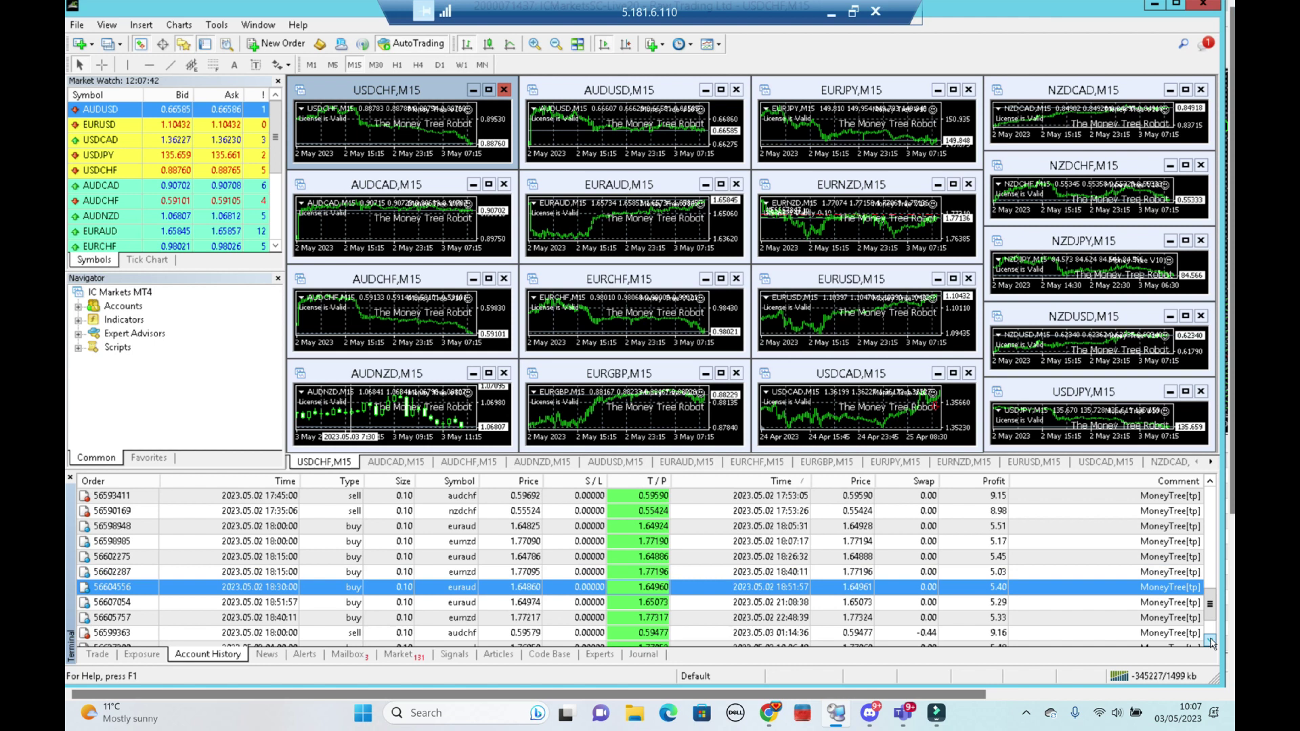
key("Down")
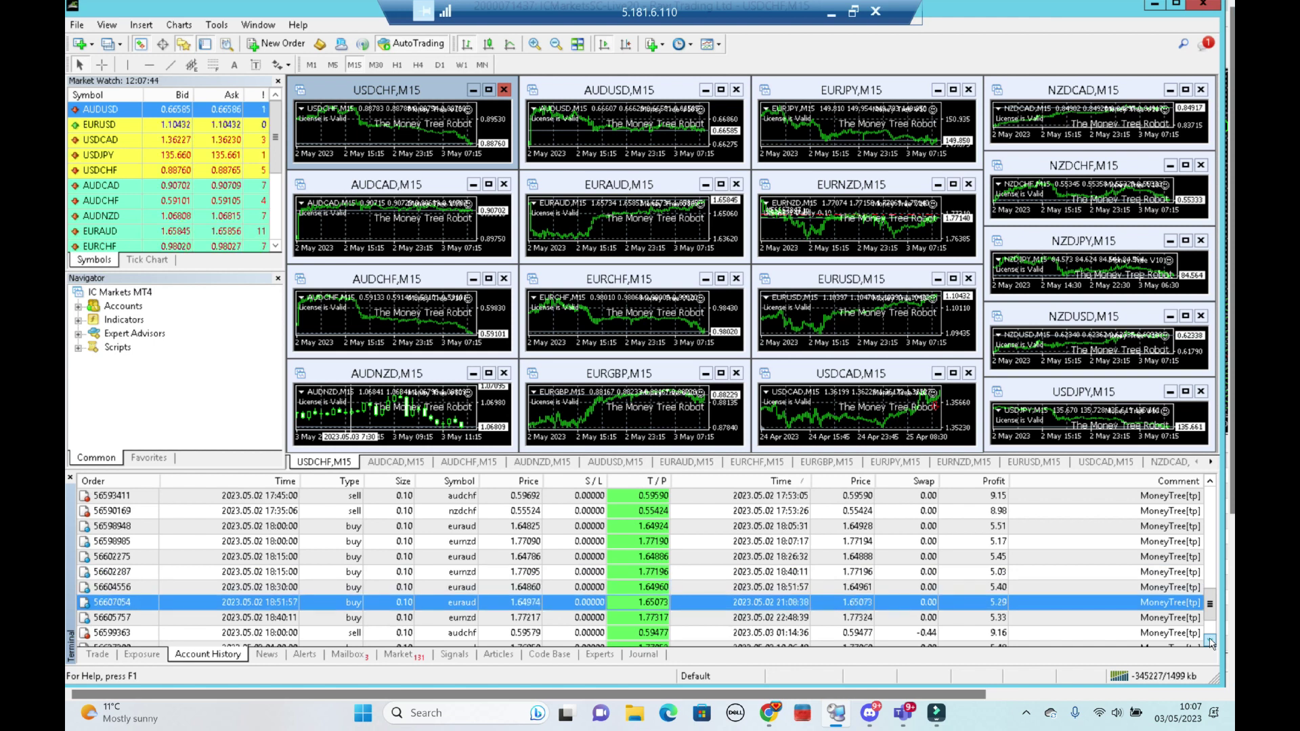
- Reach the last 3 May closes and the 237.41 profit total, then show the open EURNZD buy
key("Down")
key("Down")
left_click(1211, 640)
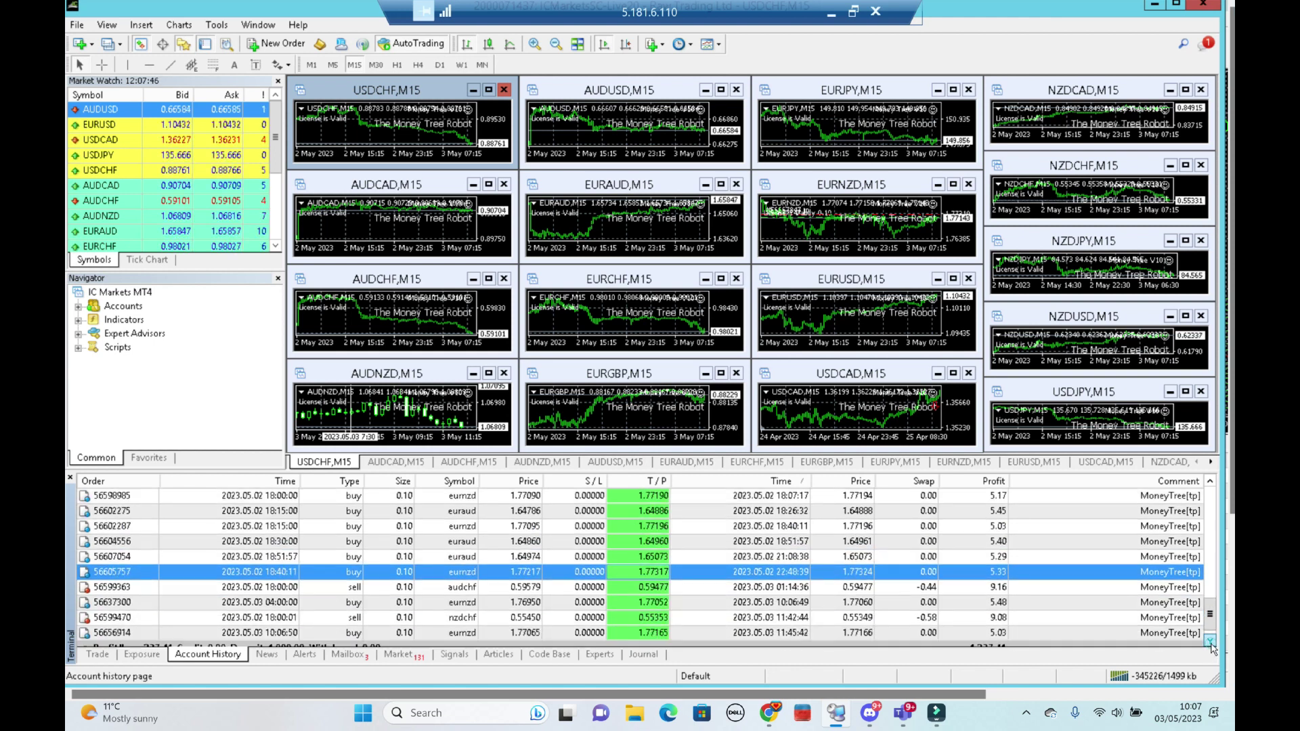
key("Down")
key("Down")
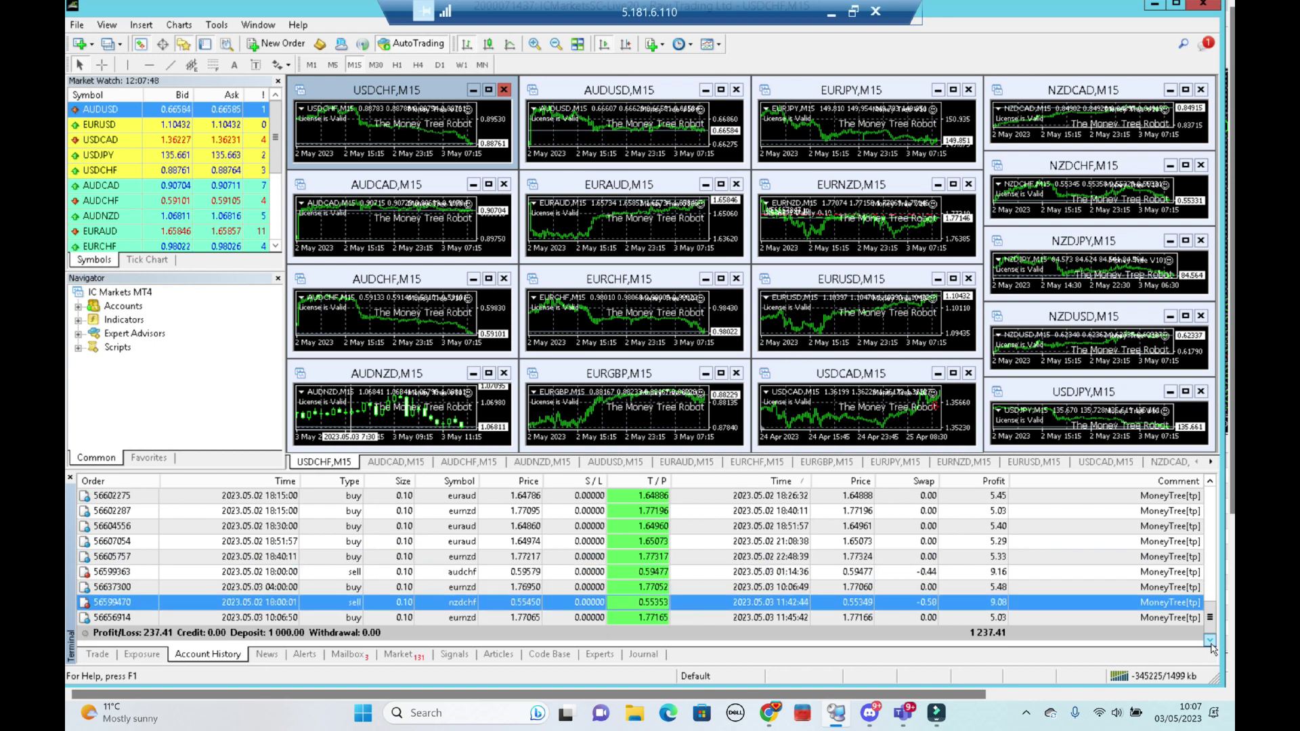
key("Down")
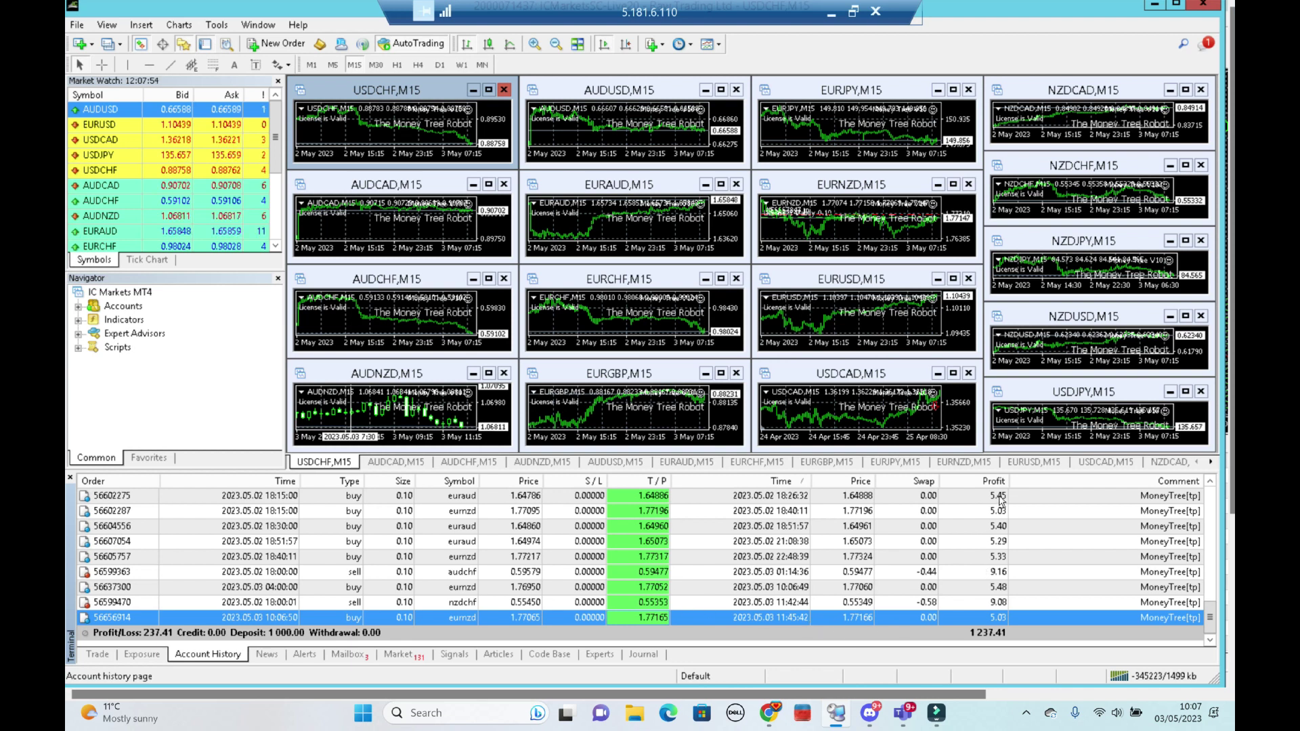
left_click(89, 655)
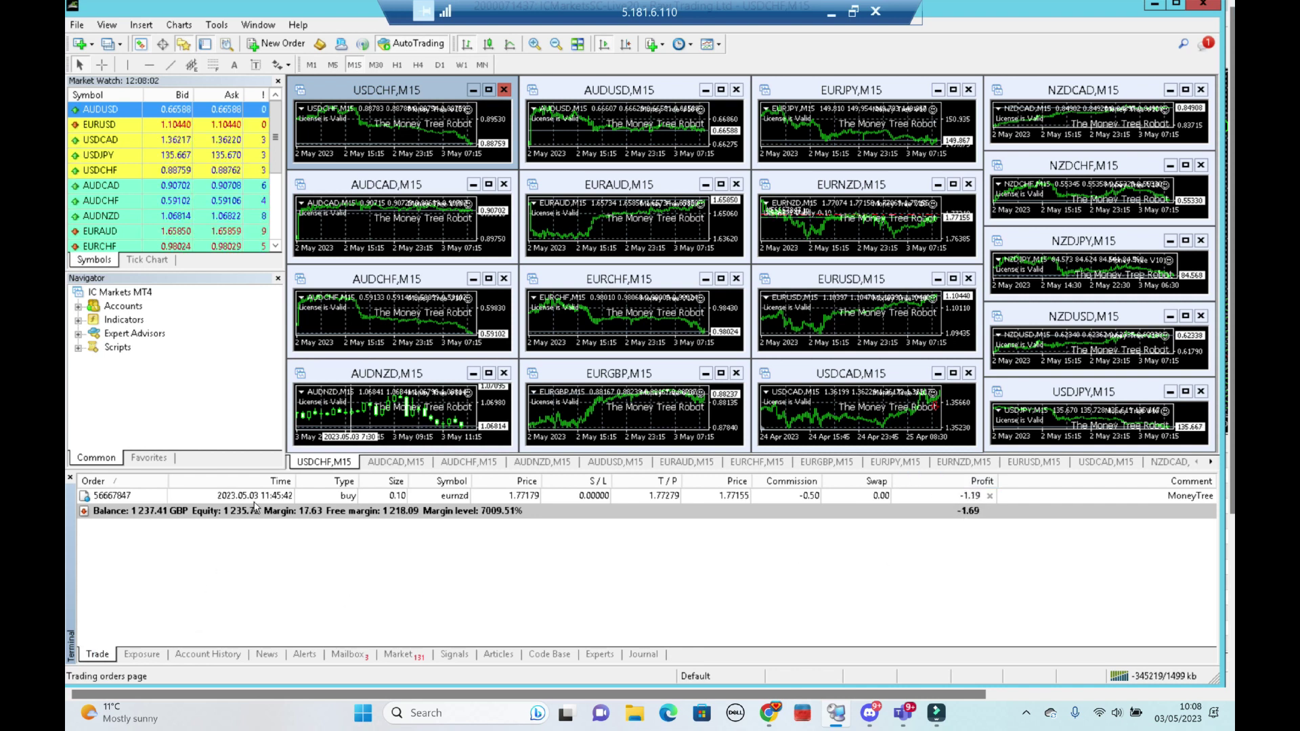
- Return to Account History and scroll up to older closed MoneyTree orders
left_click(187, 656)
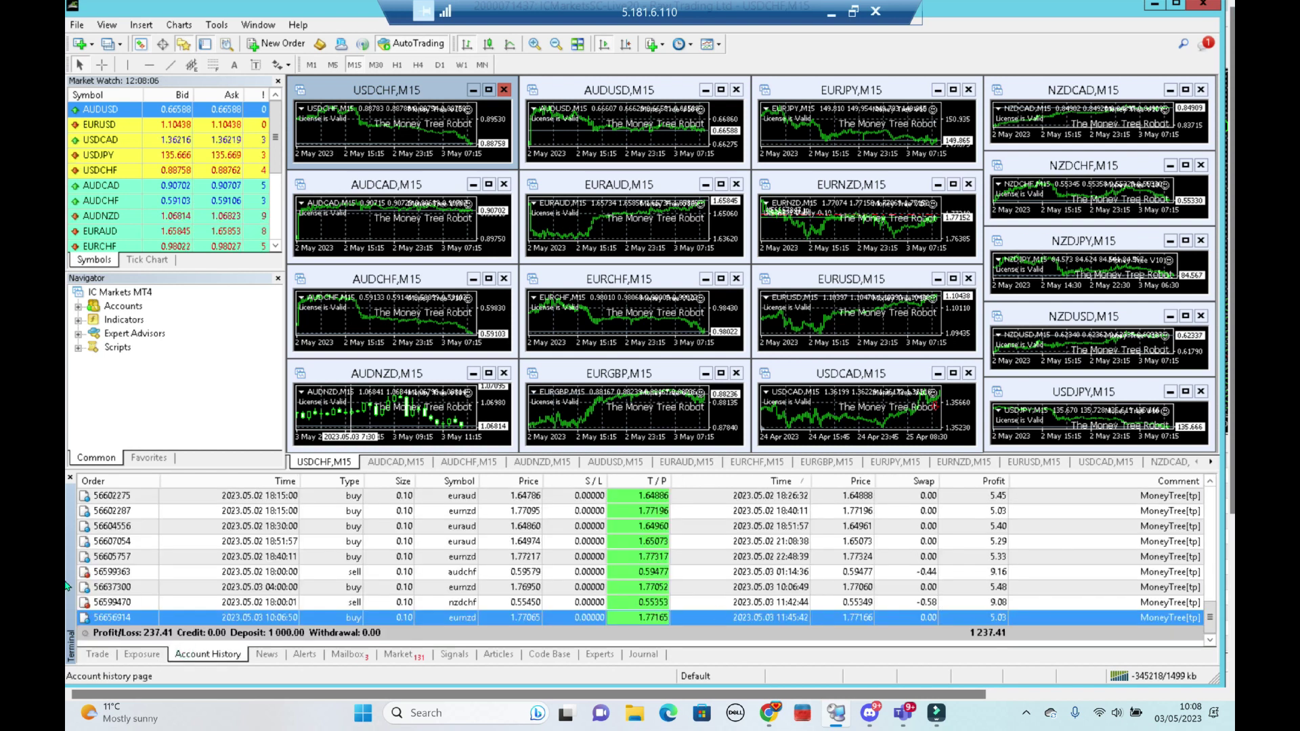
left_click(1210, 482)
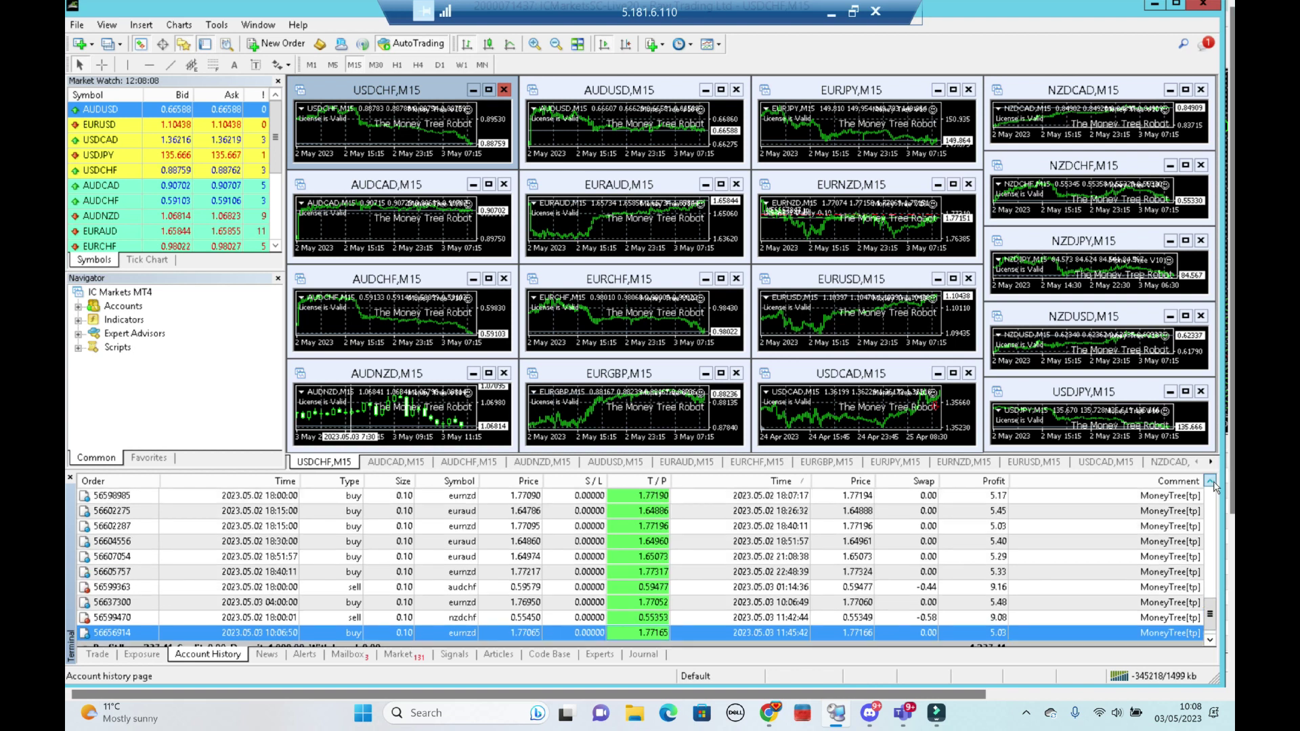
left_click(1211, 481)
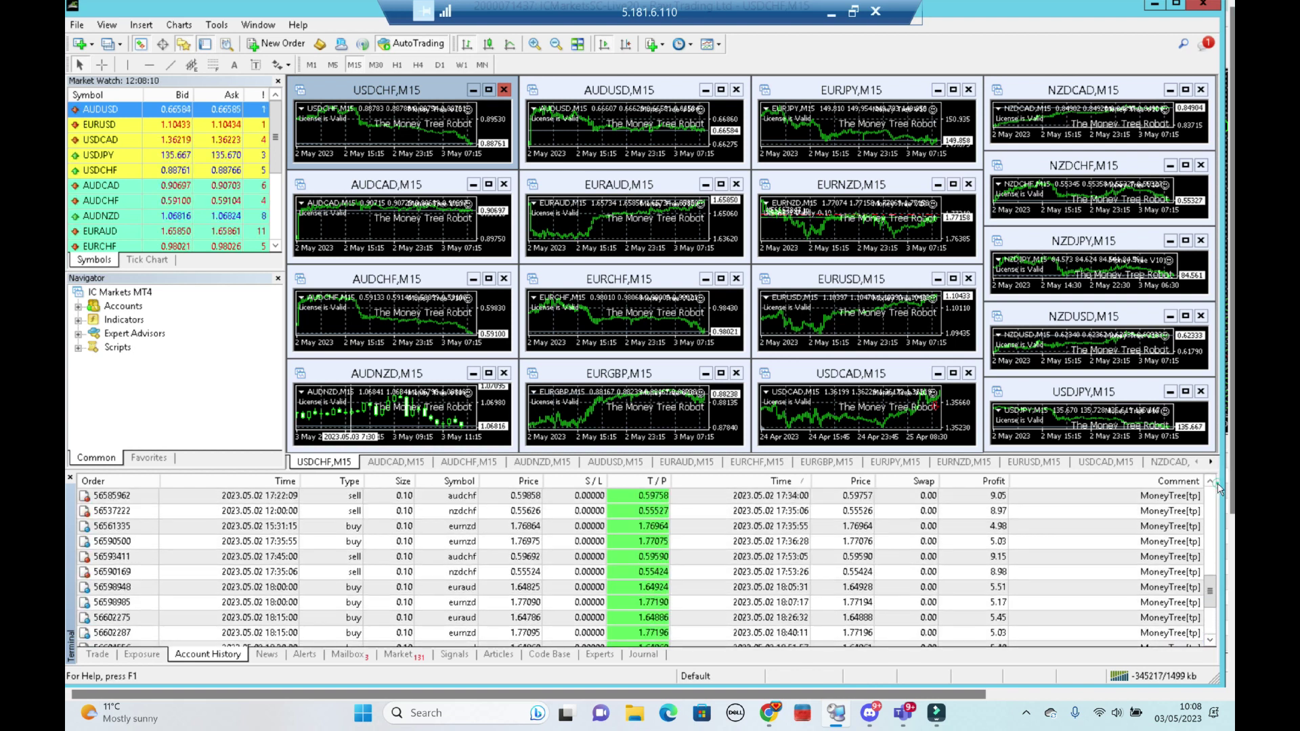
left_click(1210, 482)
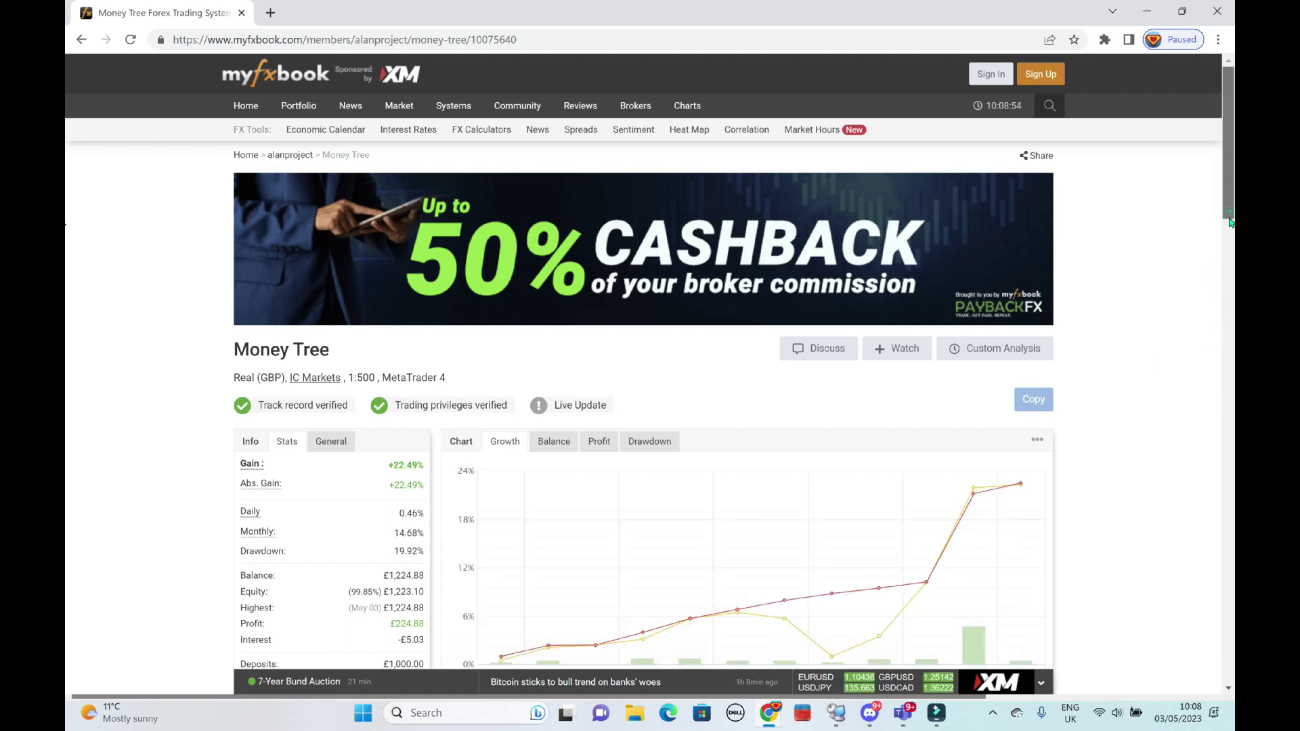
scroll(1228, 203, "down", 1)
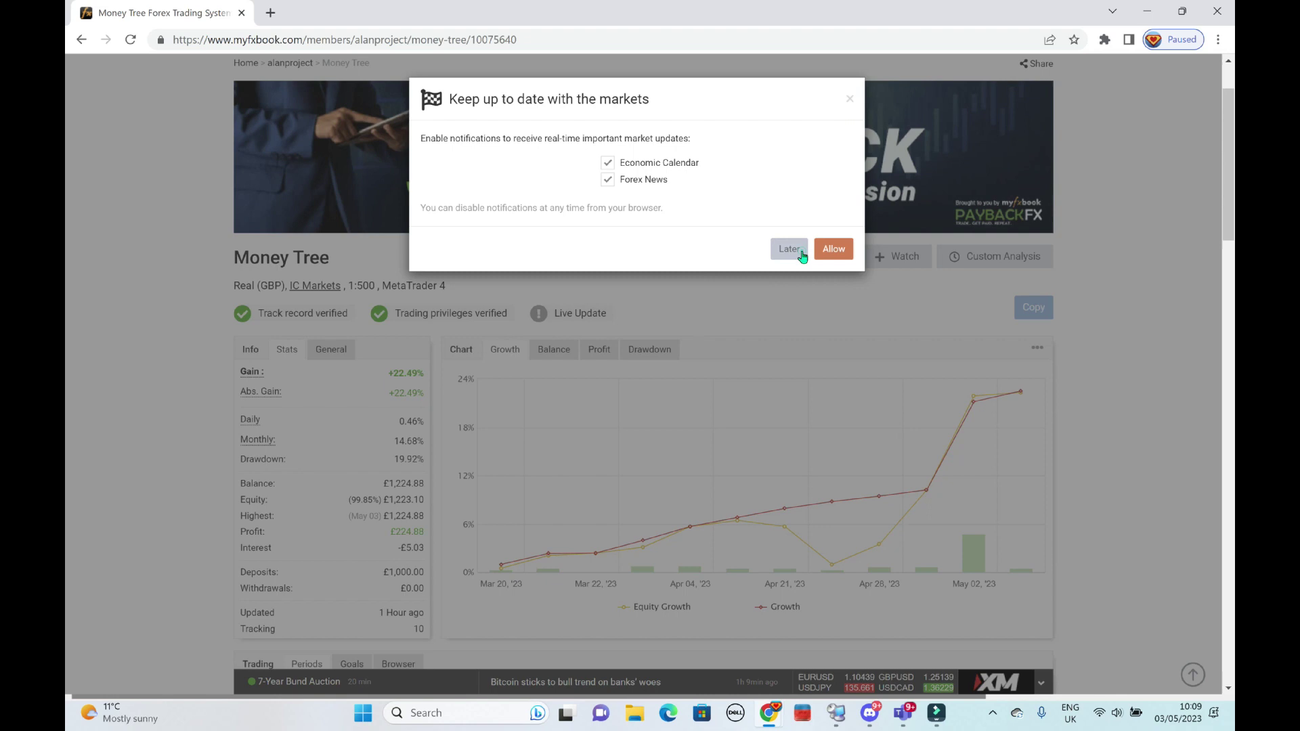
- Dismiss the market-notifications prompt with Later to view the Money Tree growth chart
left_click(790, 249)
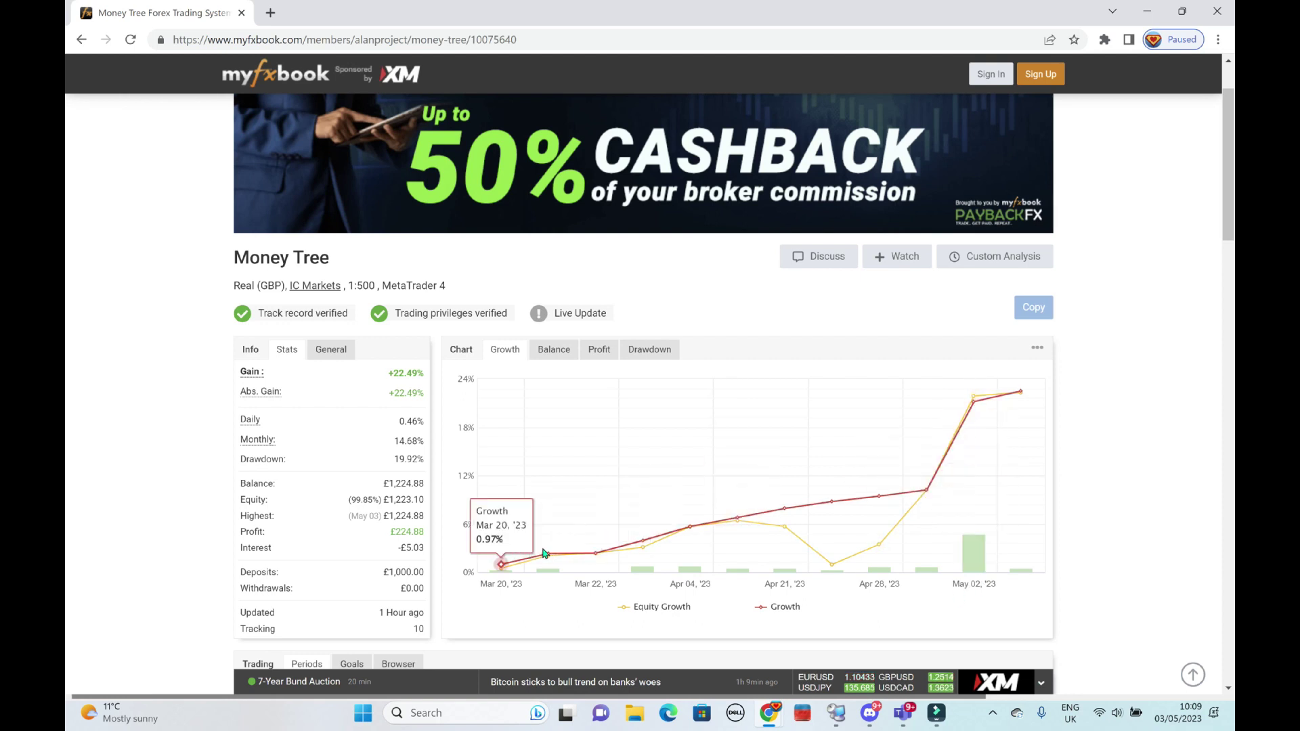
mouse_move(973, 398)
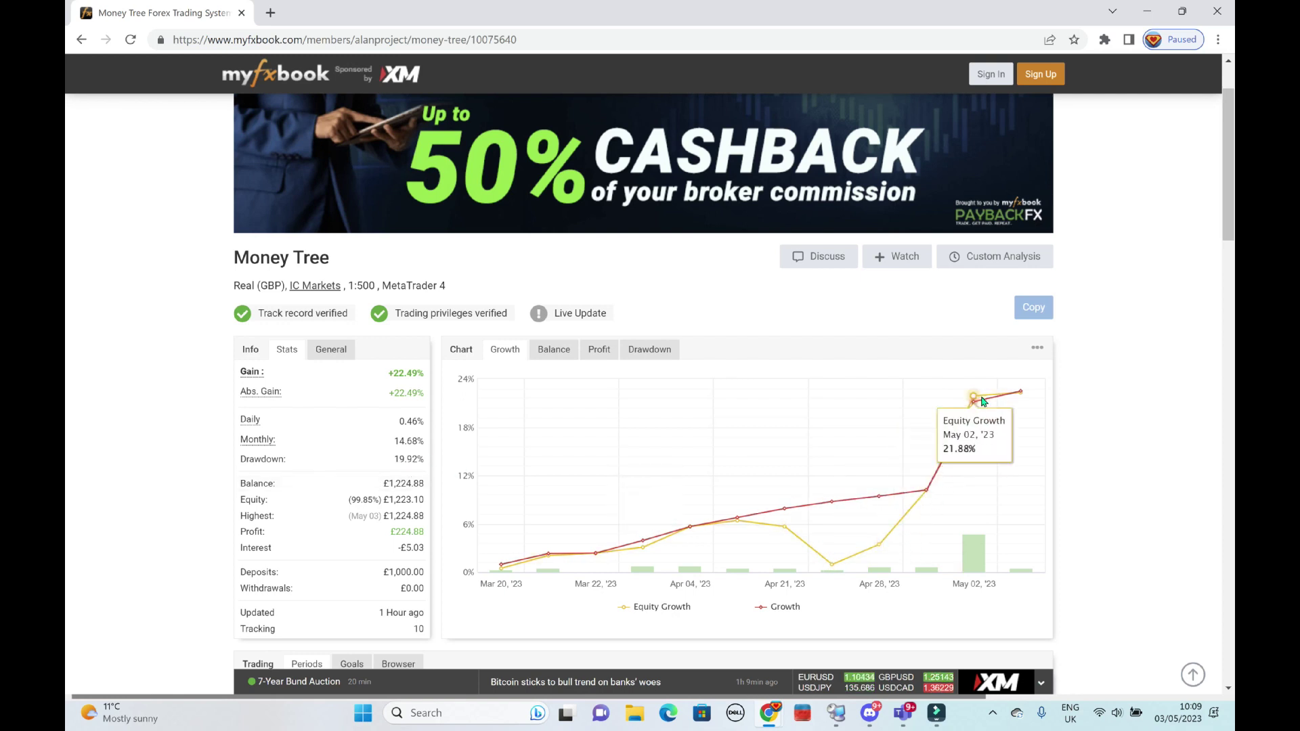
scroll(466, 476, "down", 1)
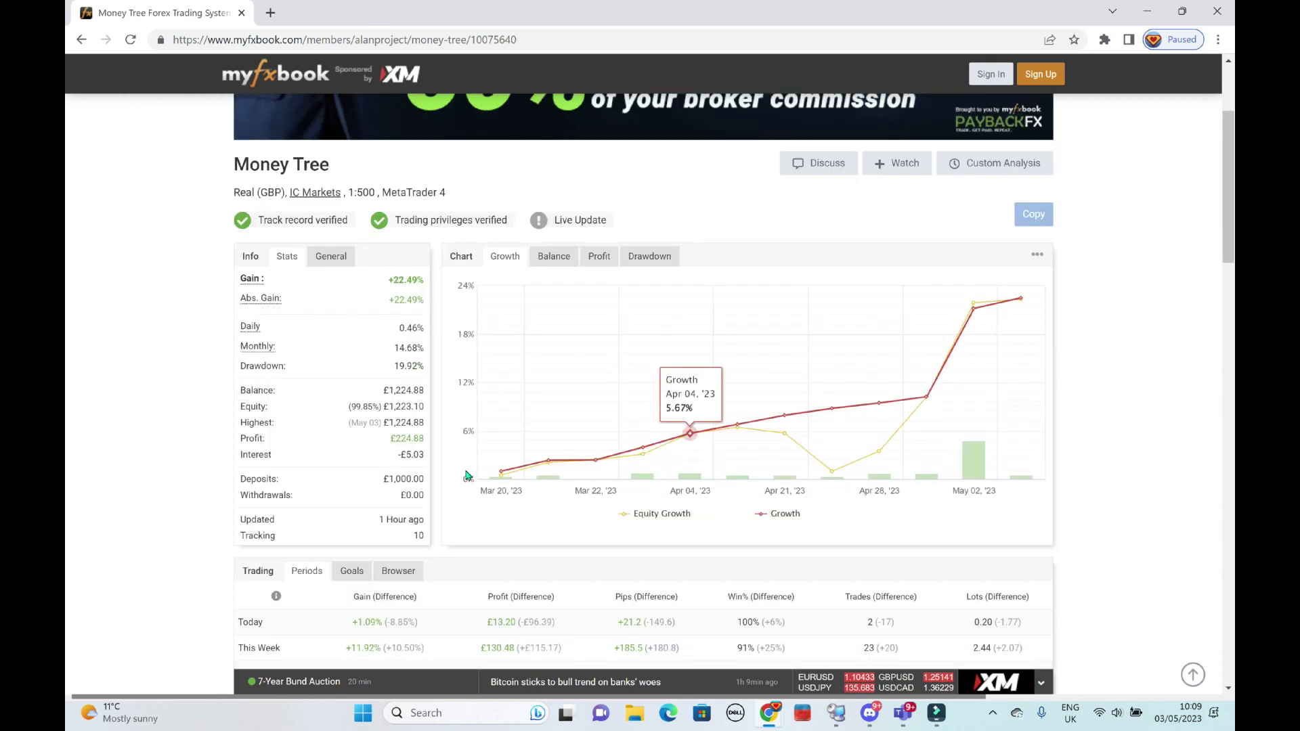
scroll(466, 476, "down", 1)
scroll(507, 505, "down", 3)
scroll(508, 504, "down", 2)
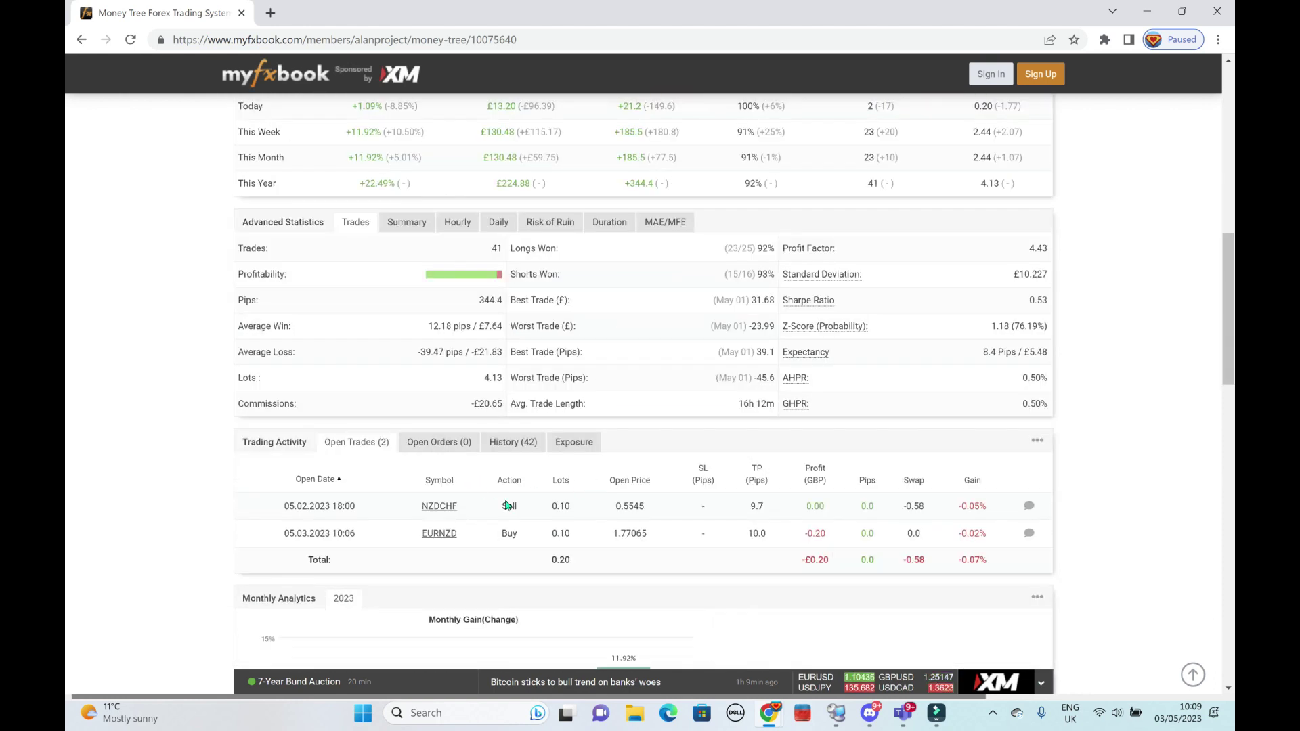
- Show the History (42) closed-trades table and jump to page 3 with the first EURCHF trade
left_click(494, 445)
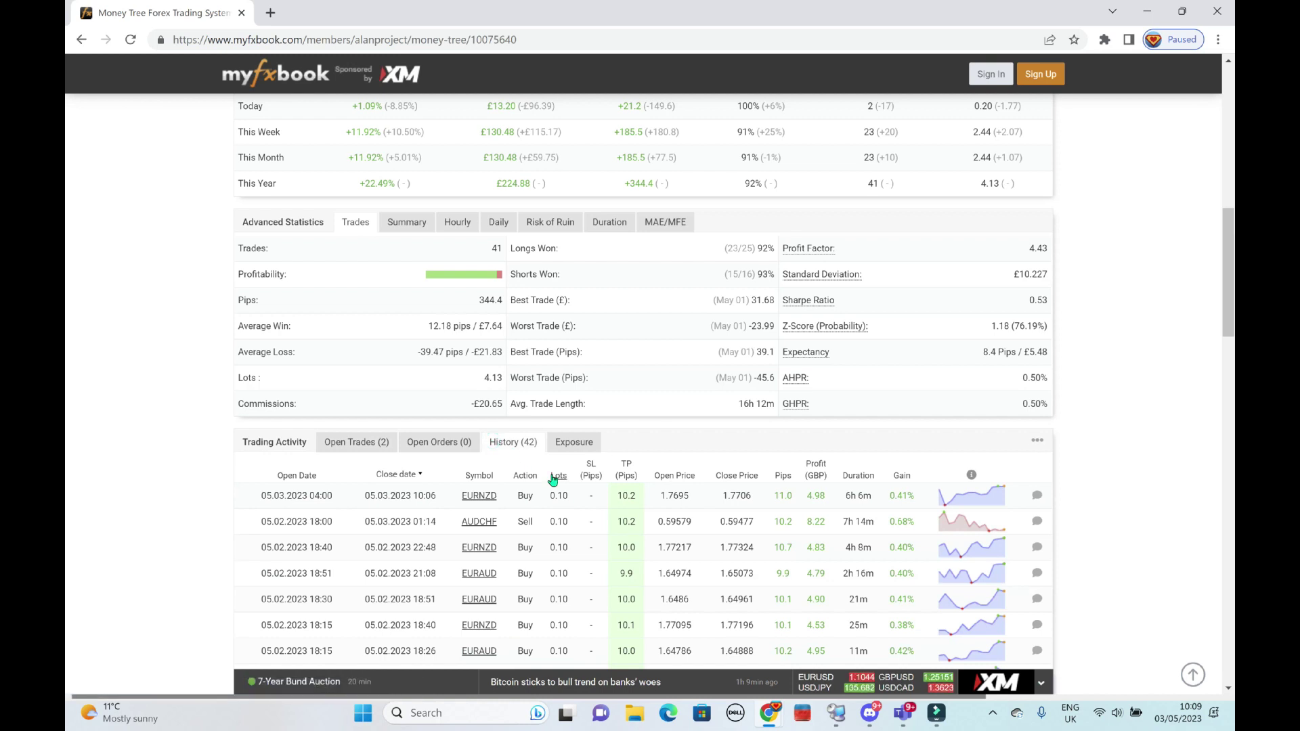
scroll(603, 472, "down", 1)
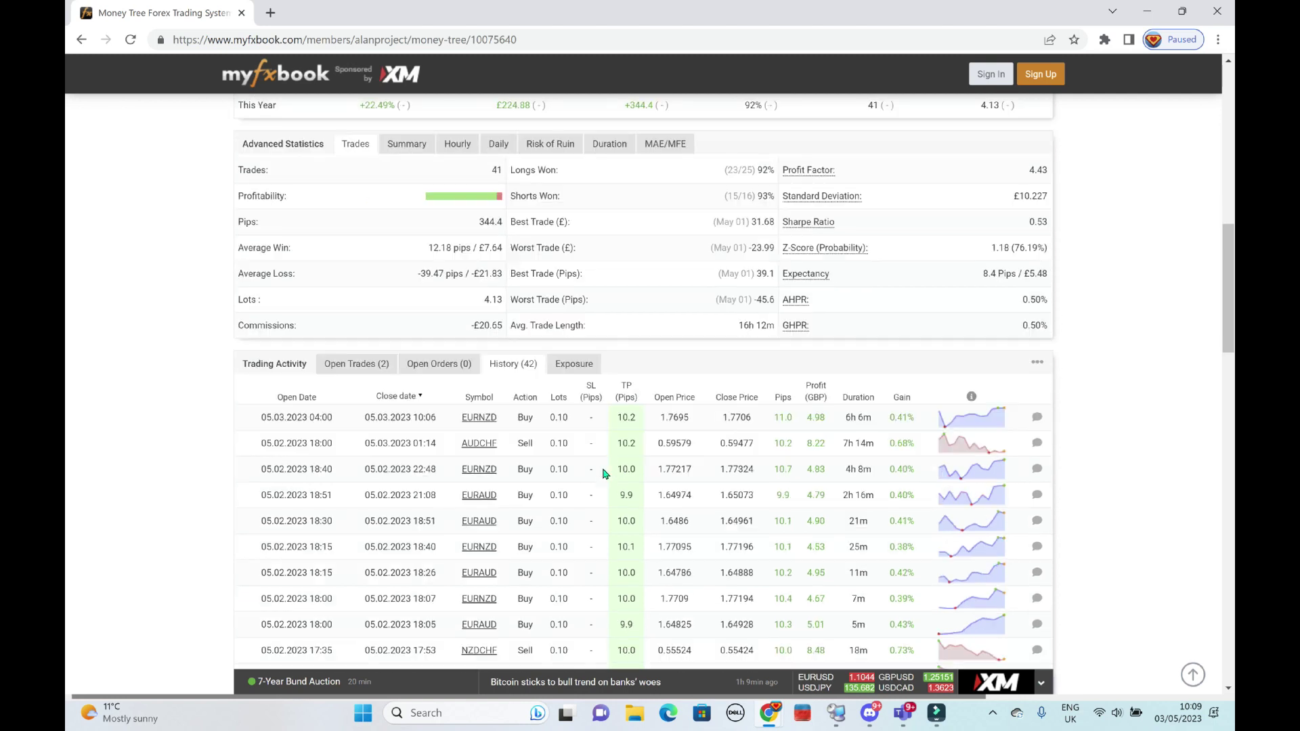
scroll(607, 472, "down", 2)
scroll(610, 471, "down", 3)
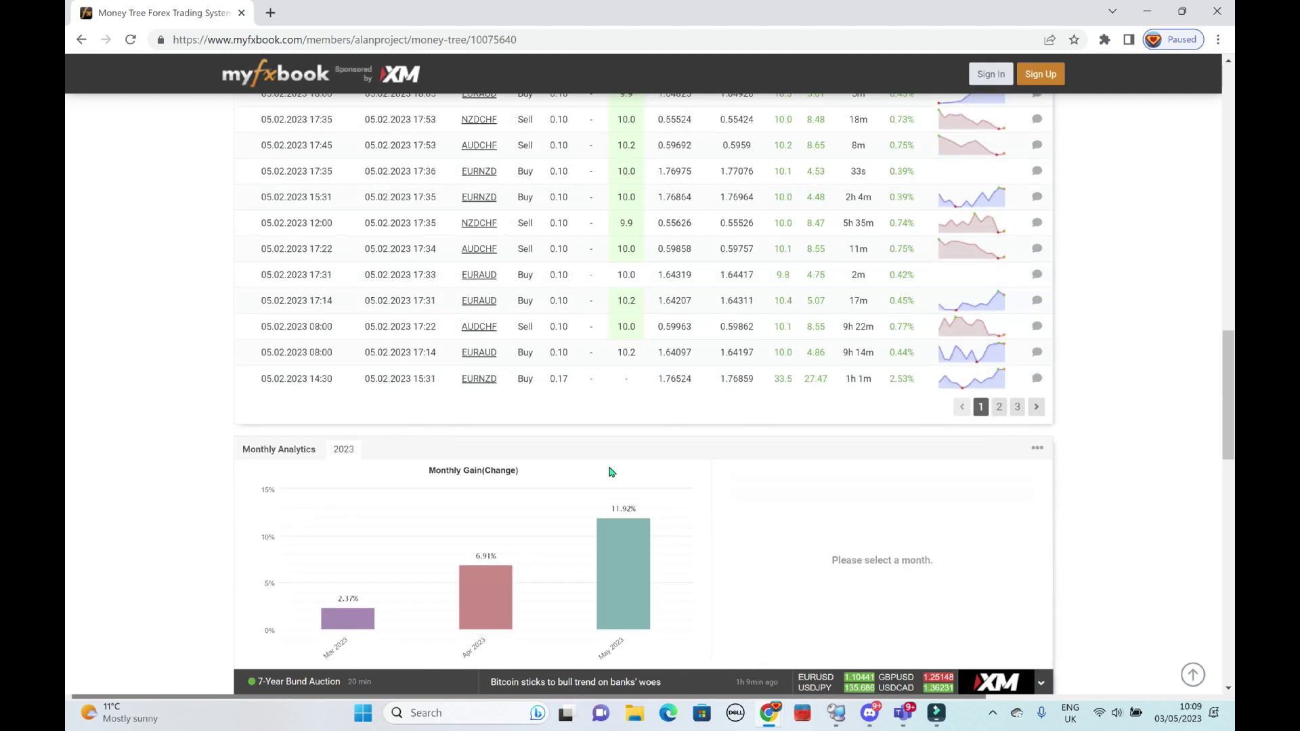
left_click(1017, 407)
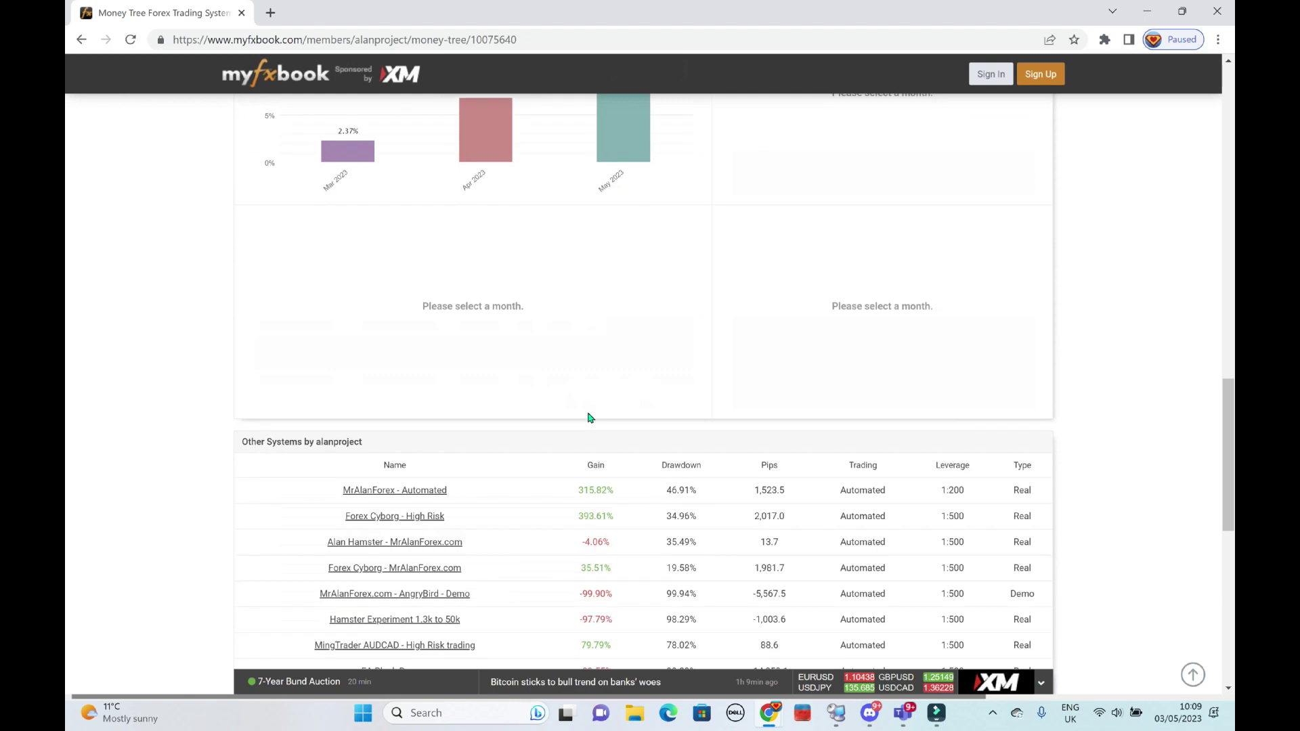
scroll(610, 411, "down", 1)
scroll(592, 424, "up", 1)
scroll(593, 425, "up", 5)
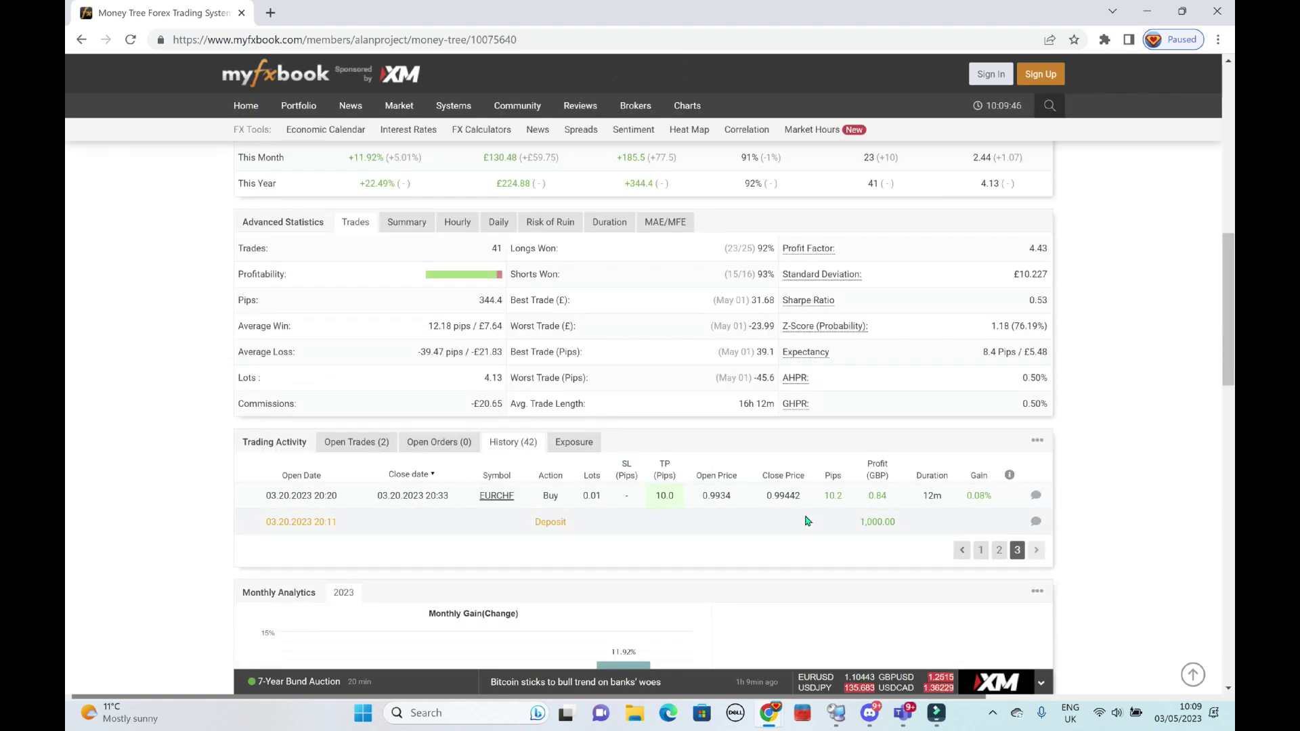
- Page back to page 2, then page 1 showing the newest 3 May EURNZD buy
left_click(982, 550)
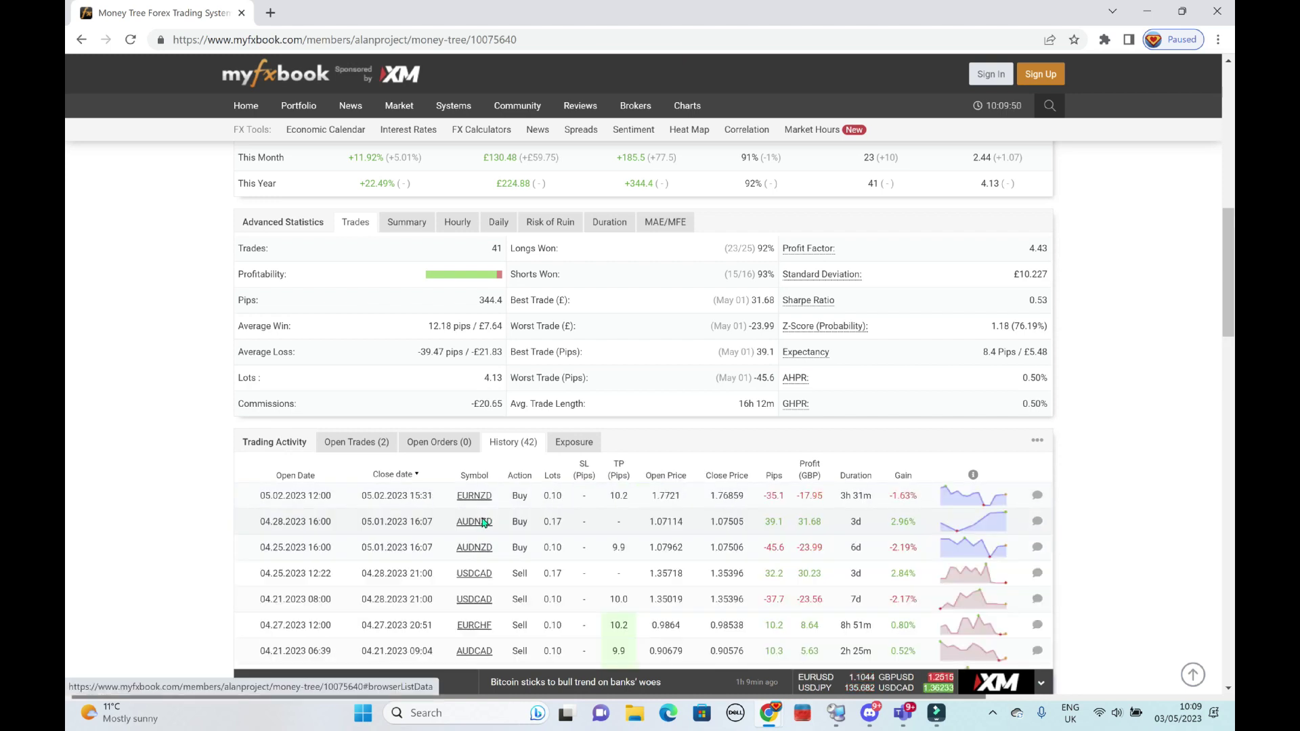
scroll(484, 525, "down", 1)
scroll(455, 525, "down", 5)
scroll(343, 508, "up", 2)
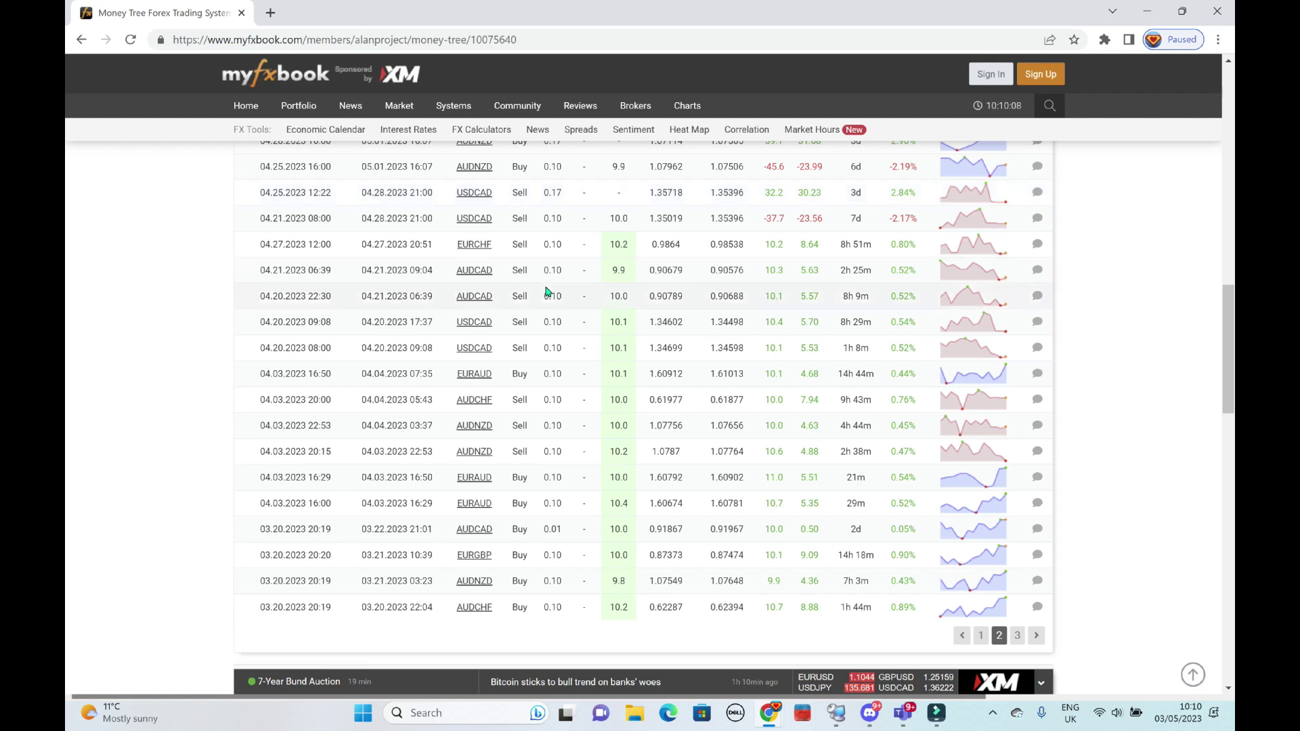
scroll(549, 295, "up", 3)
scroll(1026, 363, "up", 2)
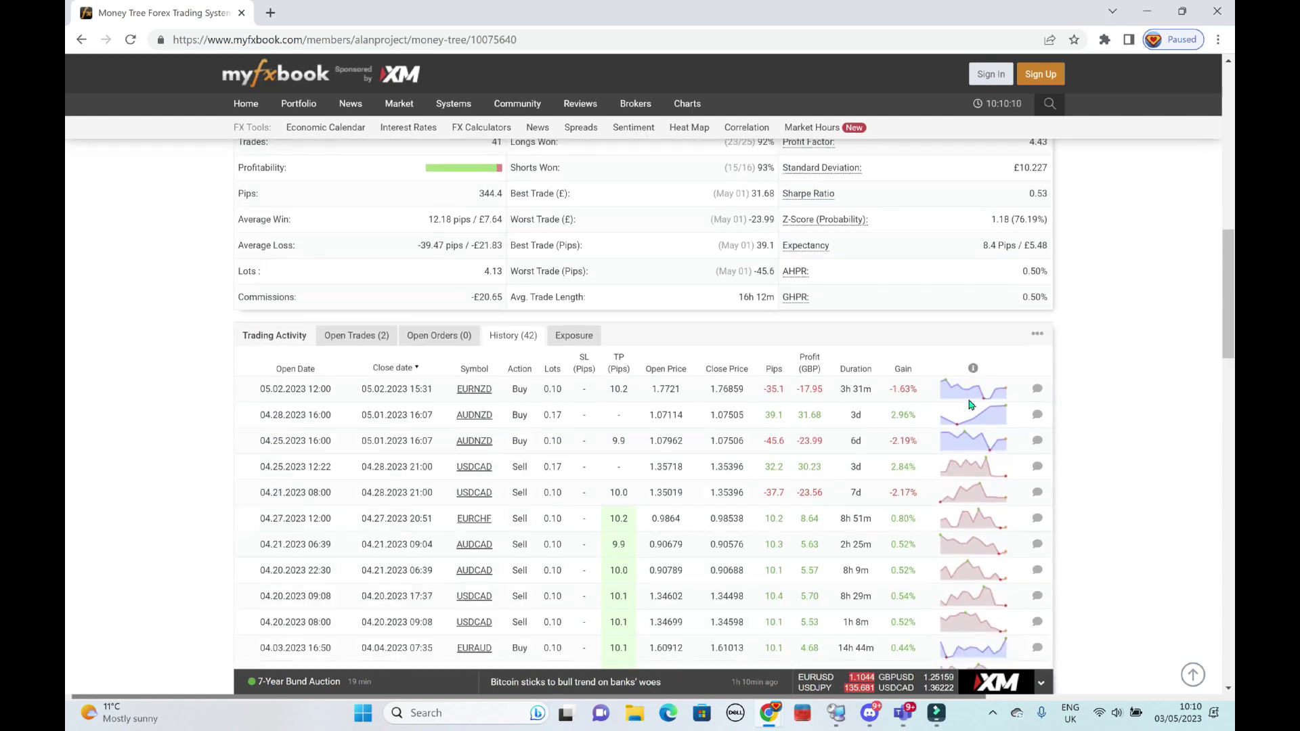
scroll(1025, 363, "down", 3)
left_click(979, 639)
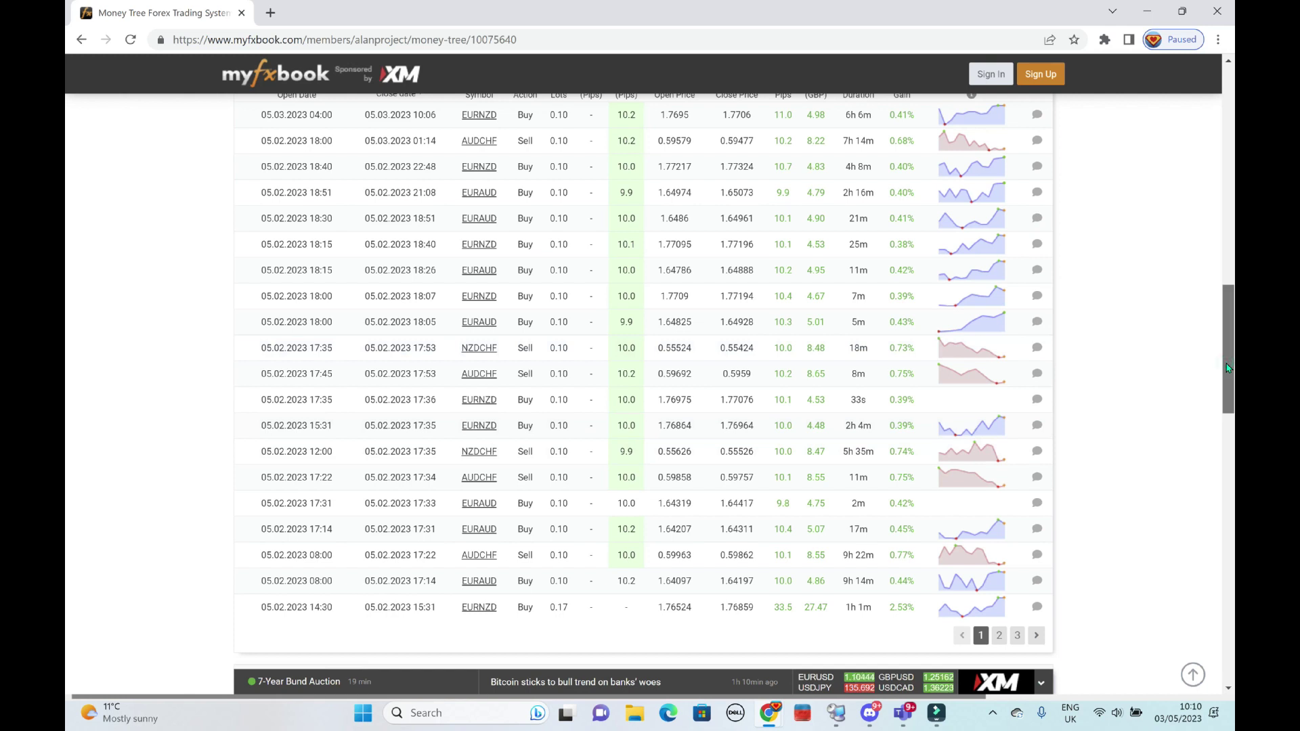
scroll(65, 351, "up", 1)
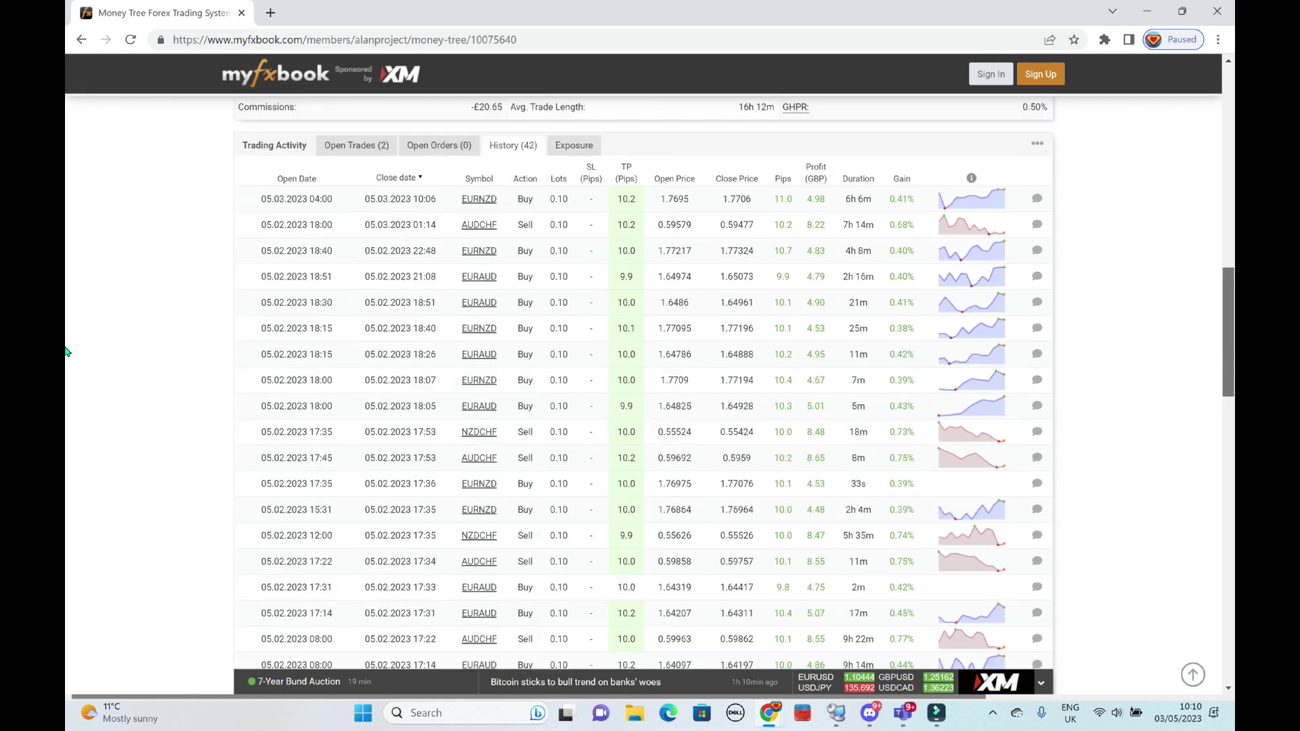